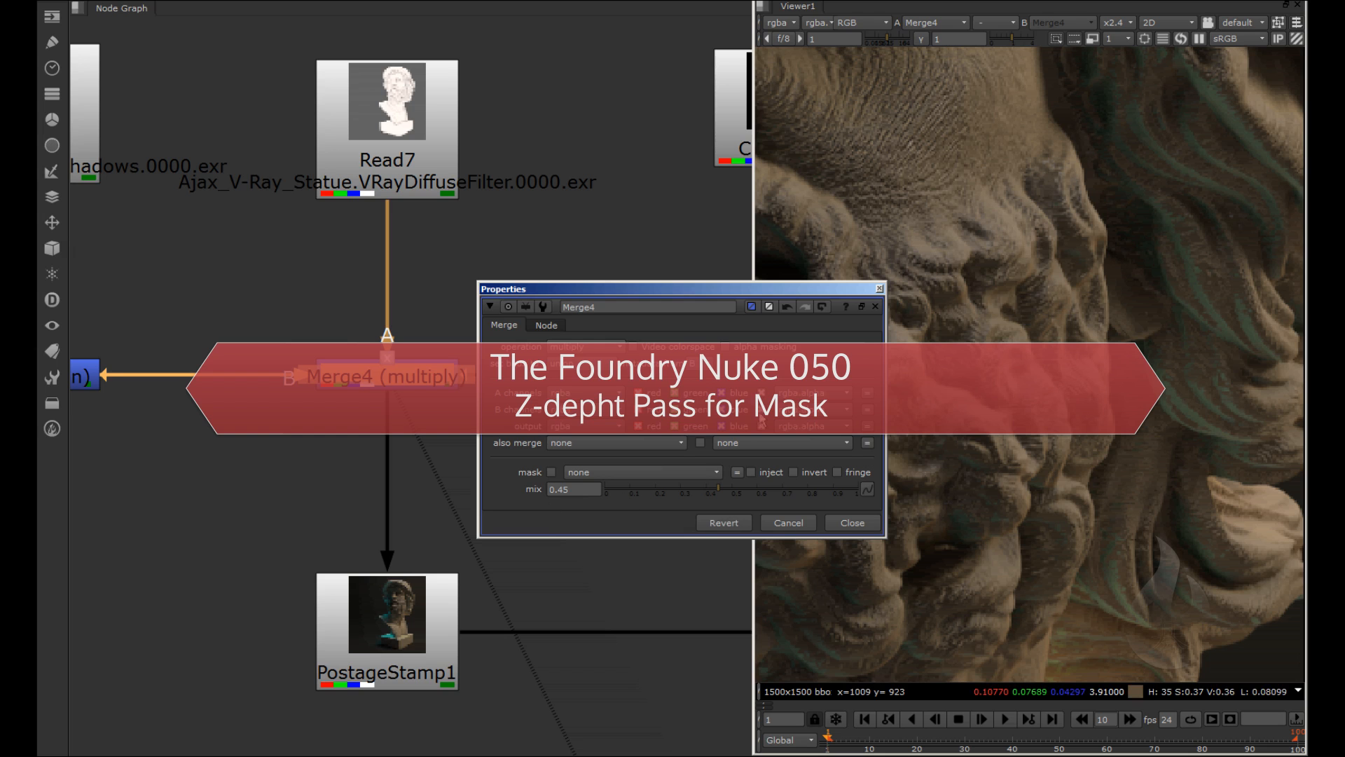
Close the Merge4 properties panel, leaving the node graph and viewer
left_click(857, 526)
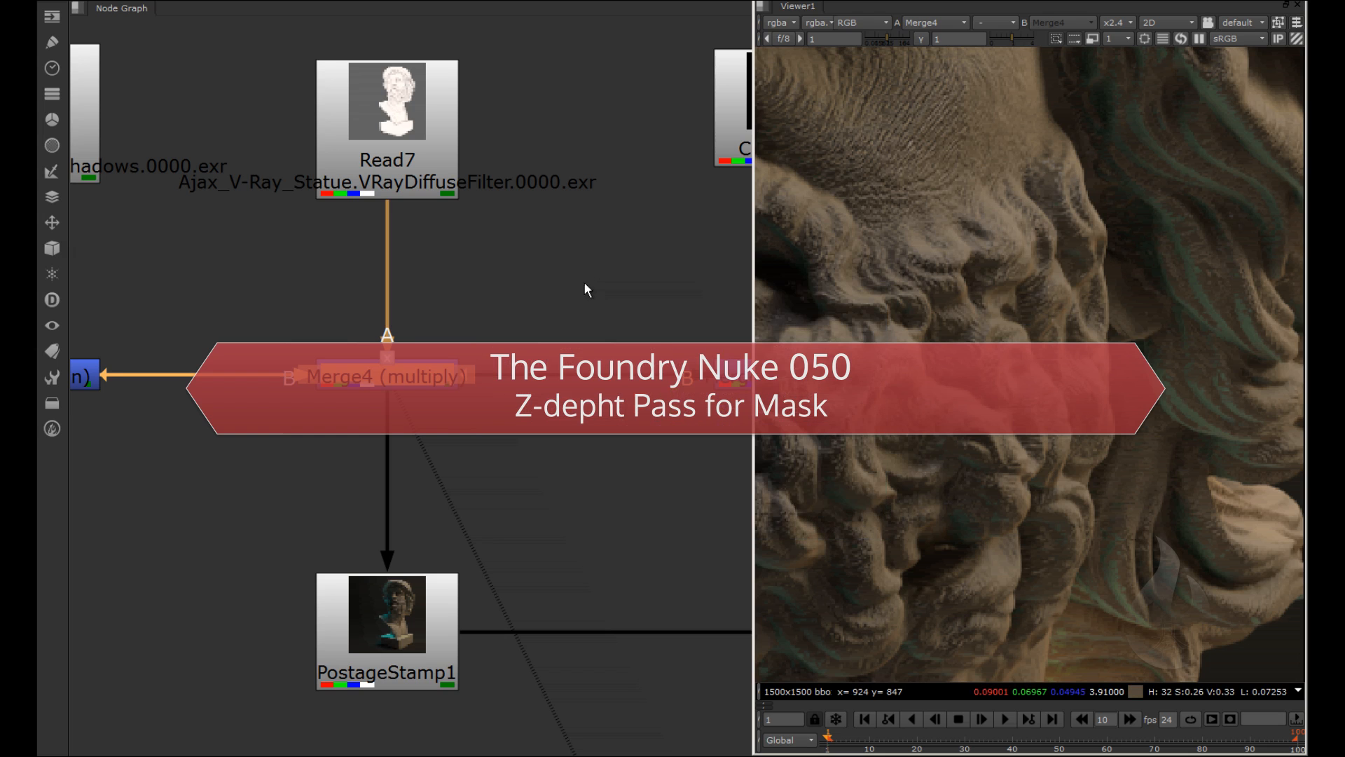
Pan to Read24 and show its statue Z-depth pass in Viewer1
left_click_drag(584, 281, 367, 288)
scroll(552, 322, "down", 1)
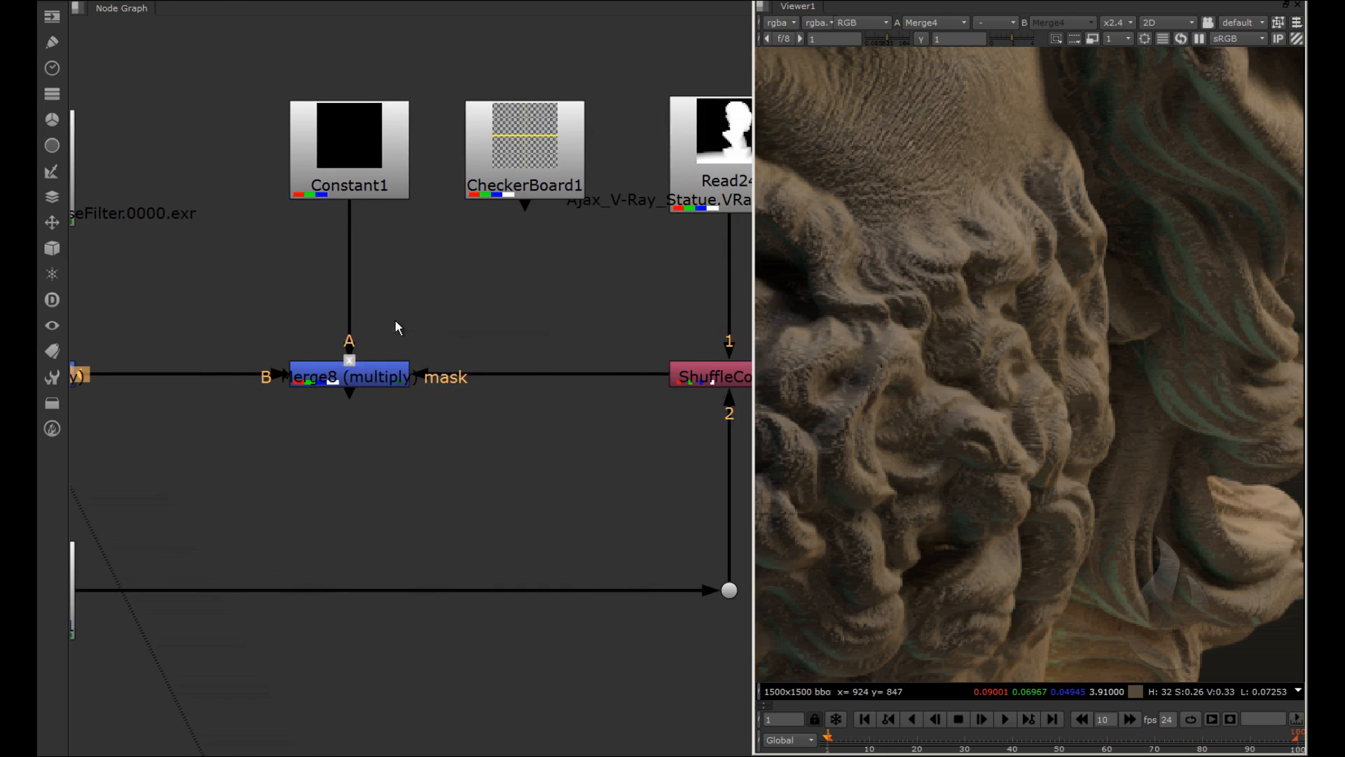
mouse_move(552, 321)
left_mouse_down()
mouse_move(352, 321)
mouse_move(688, 318)
mouse_move(446, 322)
left_mouse_up()
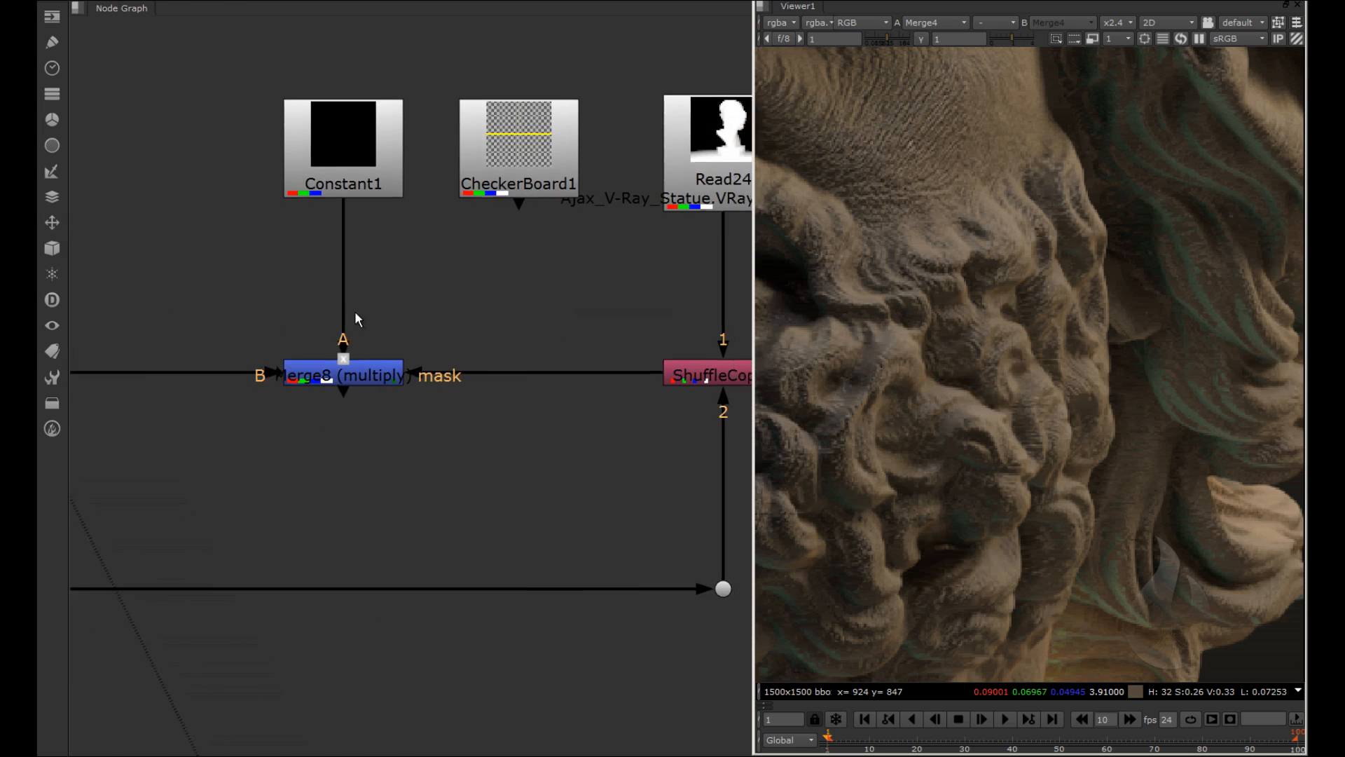
left_click_drag(354, 321, 102, 322)
left_click(487, 177)
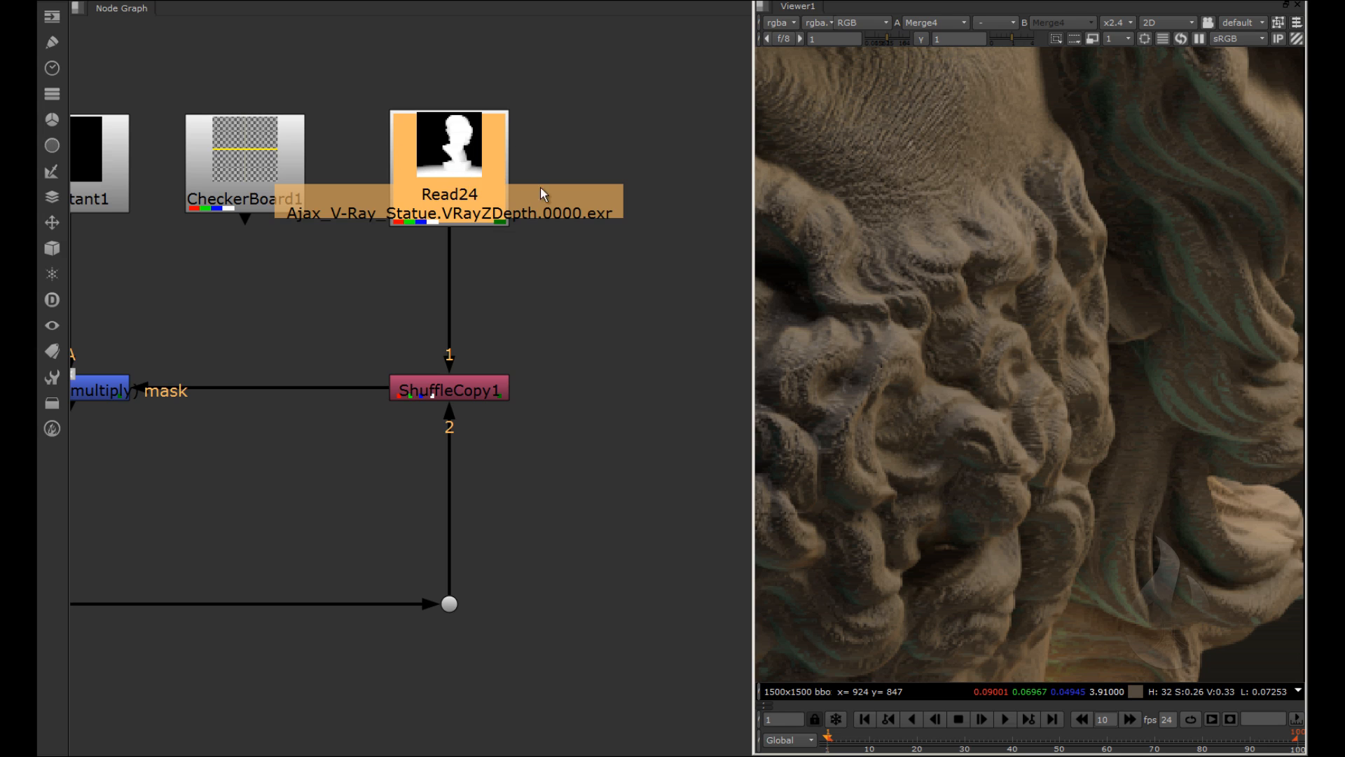
scroll(1069, 269, "down", 3)
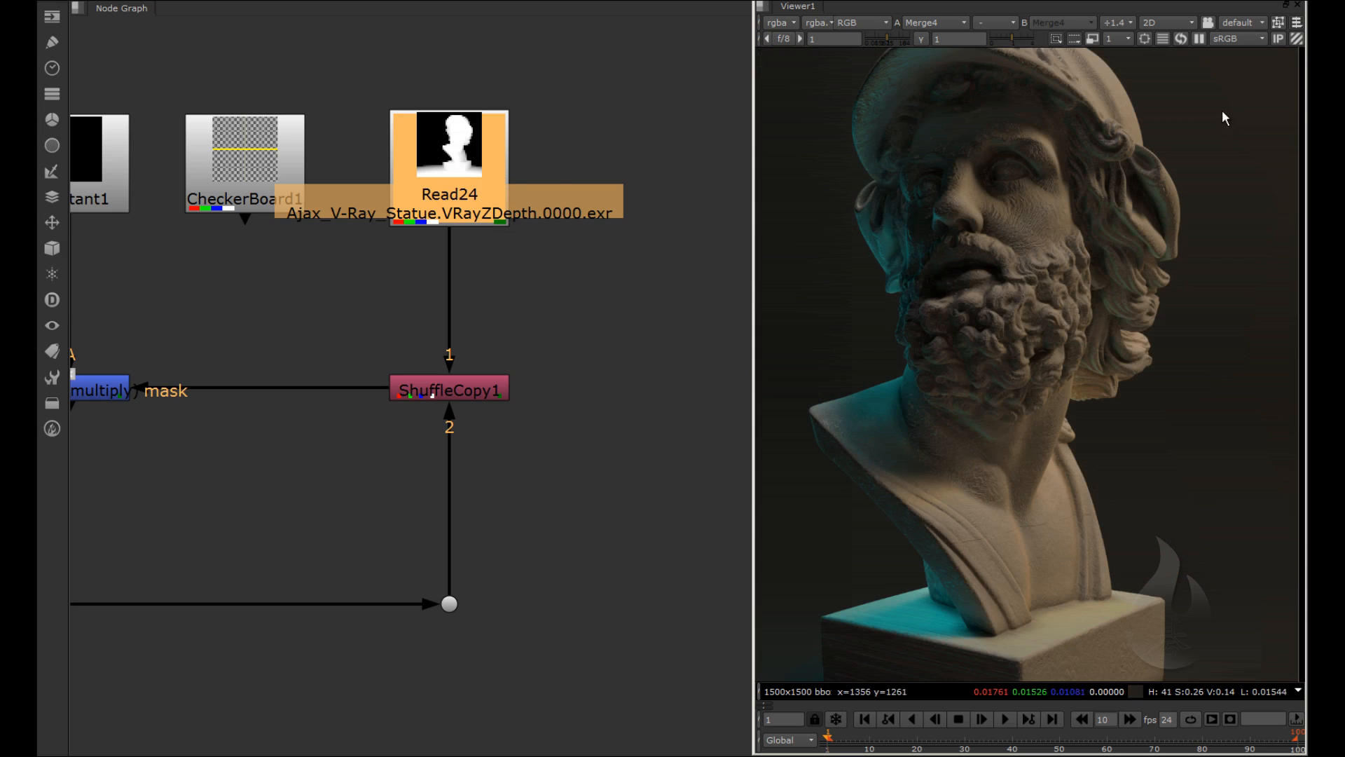
key("1")
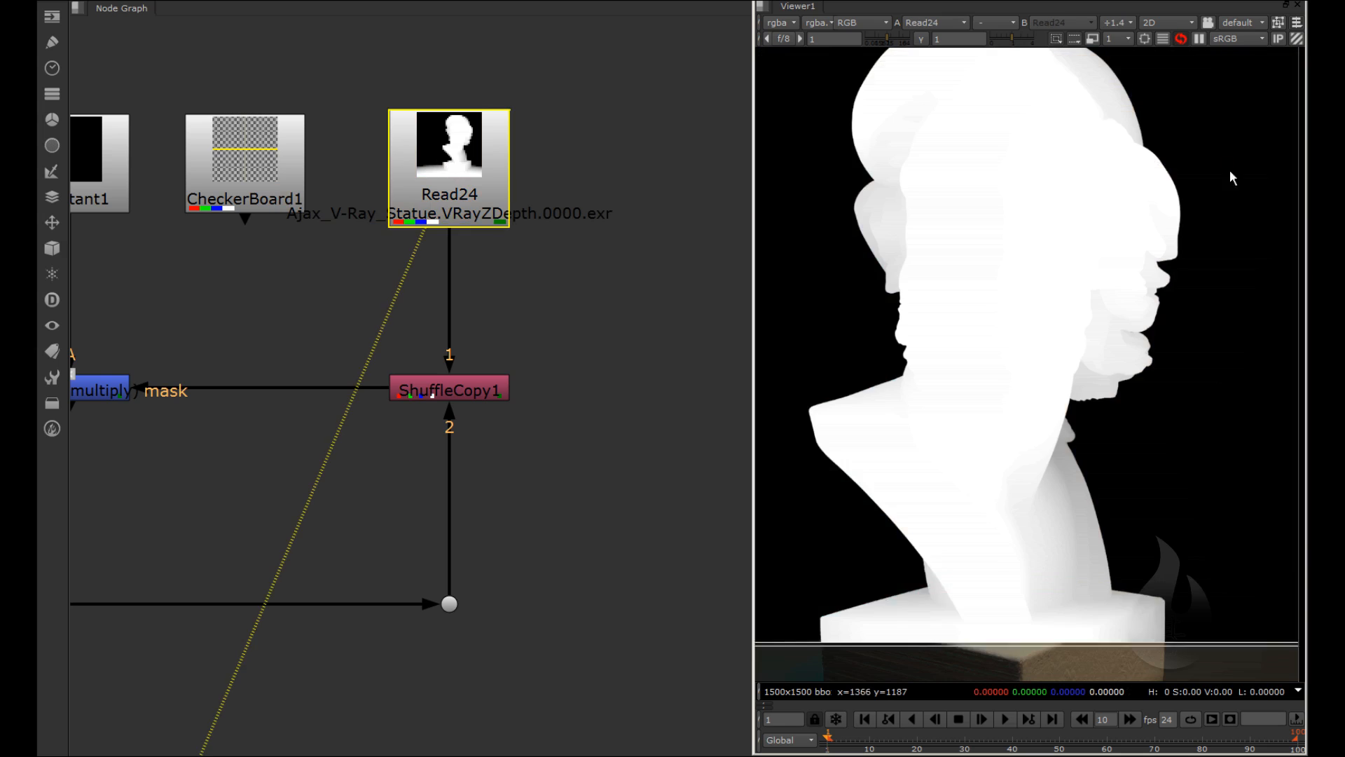
scroll(1098, 469, "down", 2)
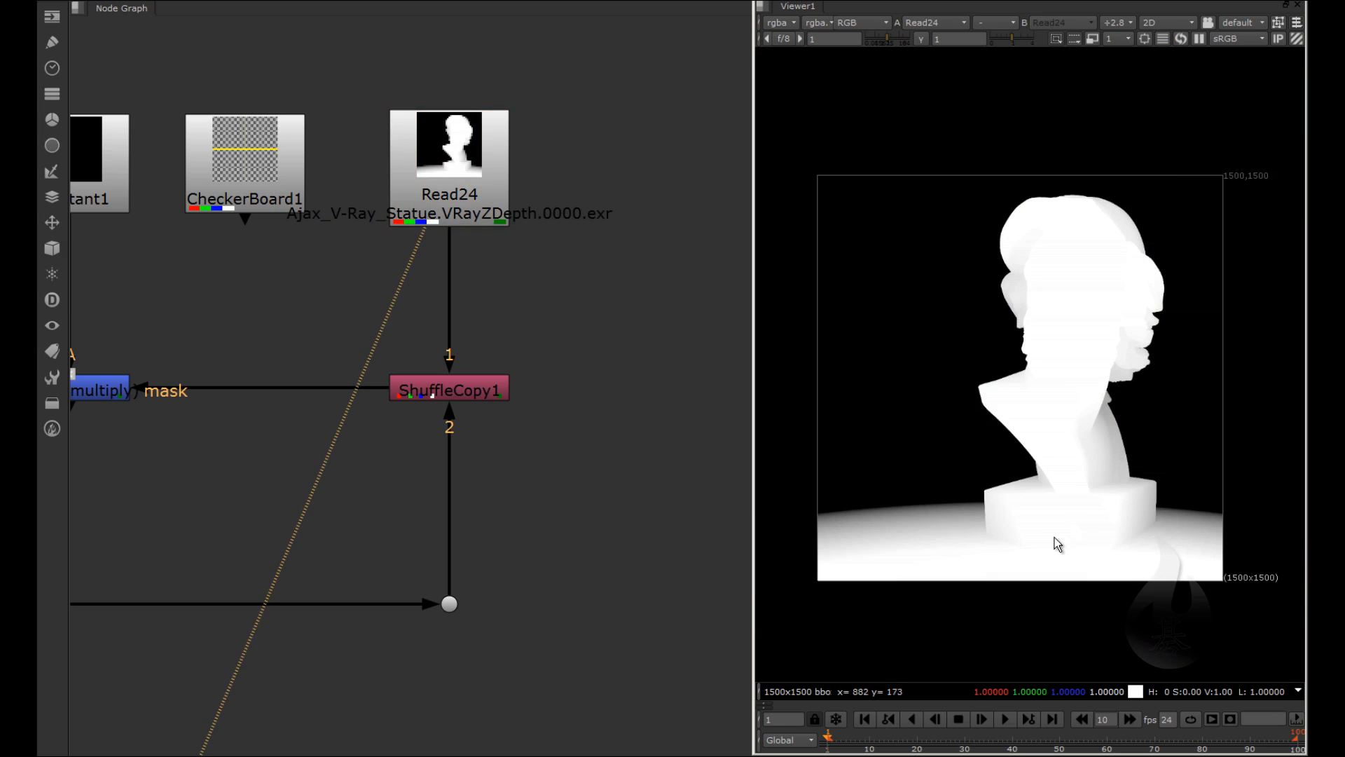
scroll(1056, 544, "up", 2)
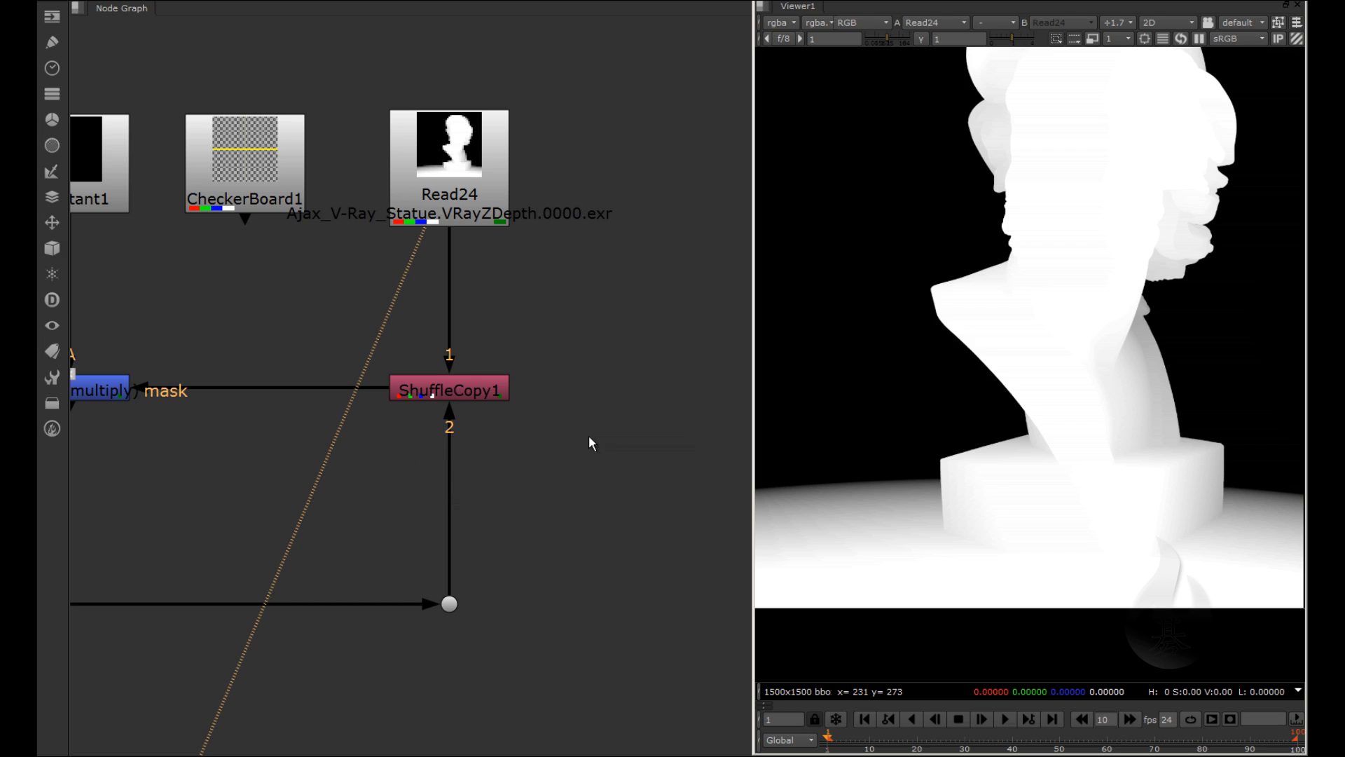
scroll(603, 404, "down", 2)
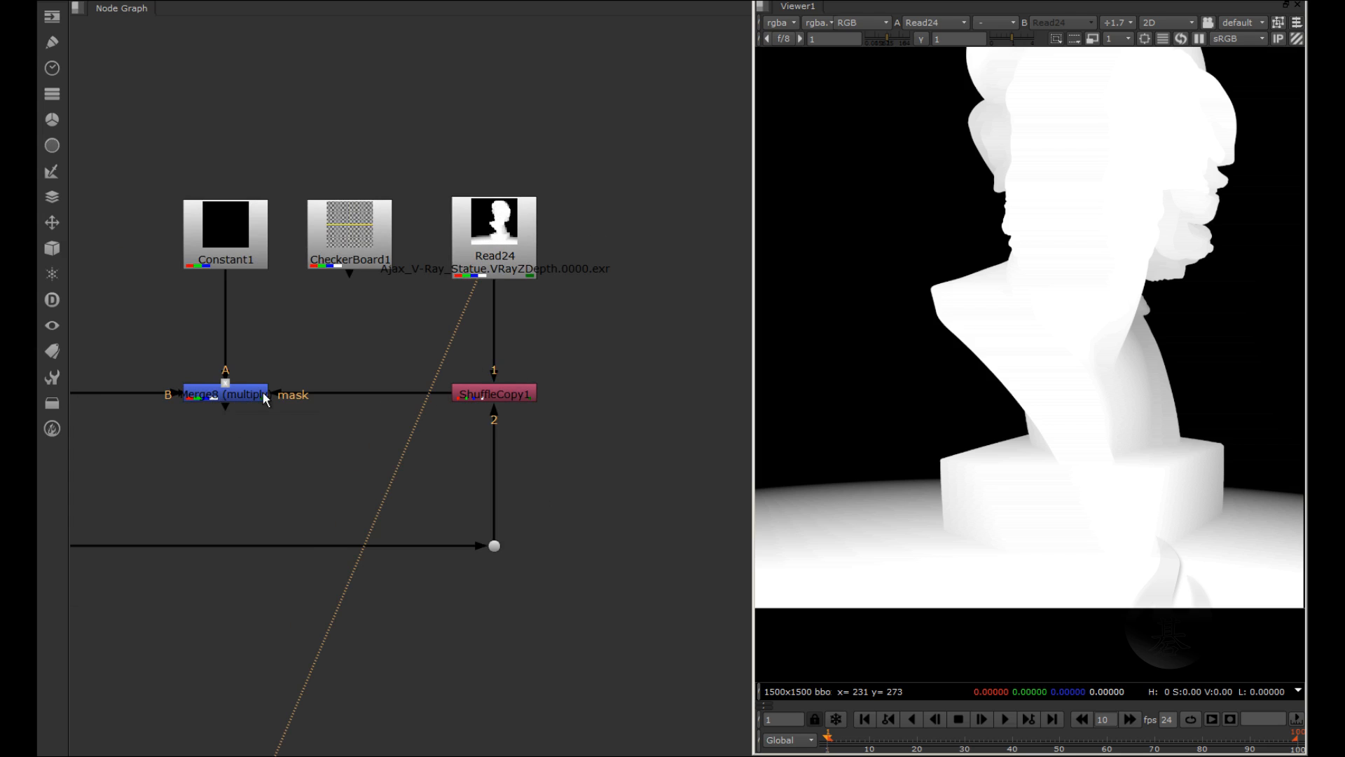
View the black Constant1 image, then the Merge8 multiply statue result
left_click(217, 213)
key("1")
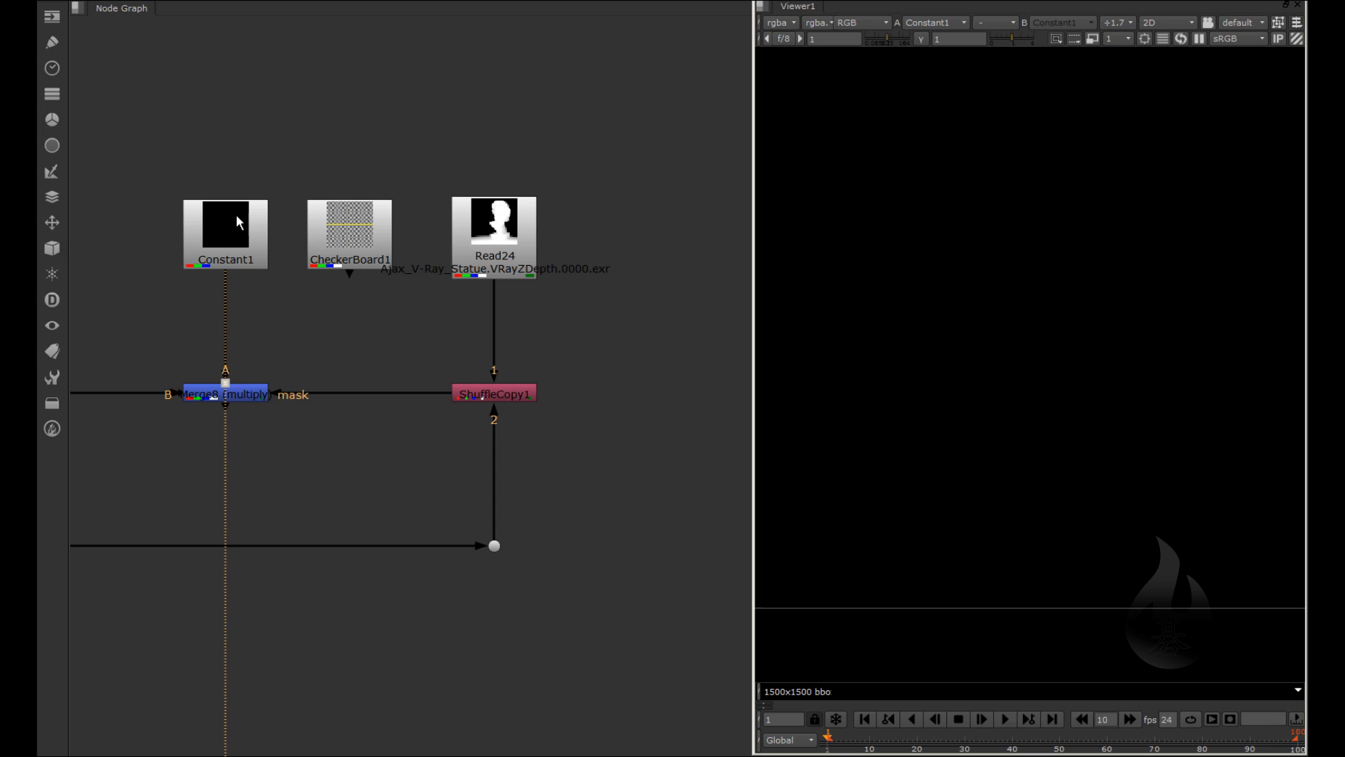
left_click(239, 391)
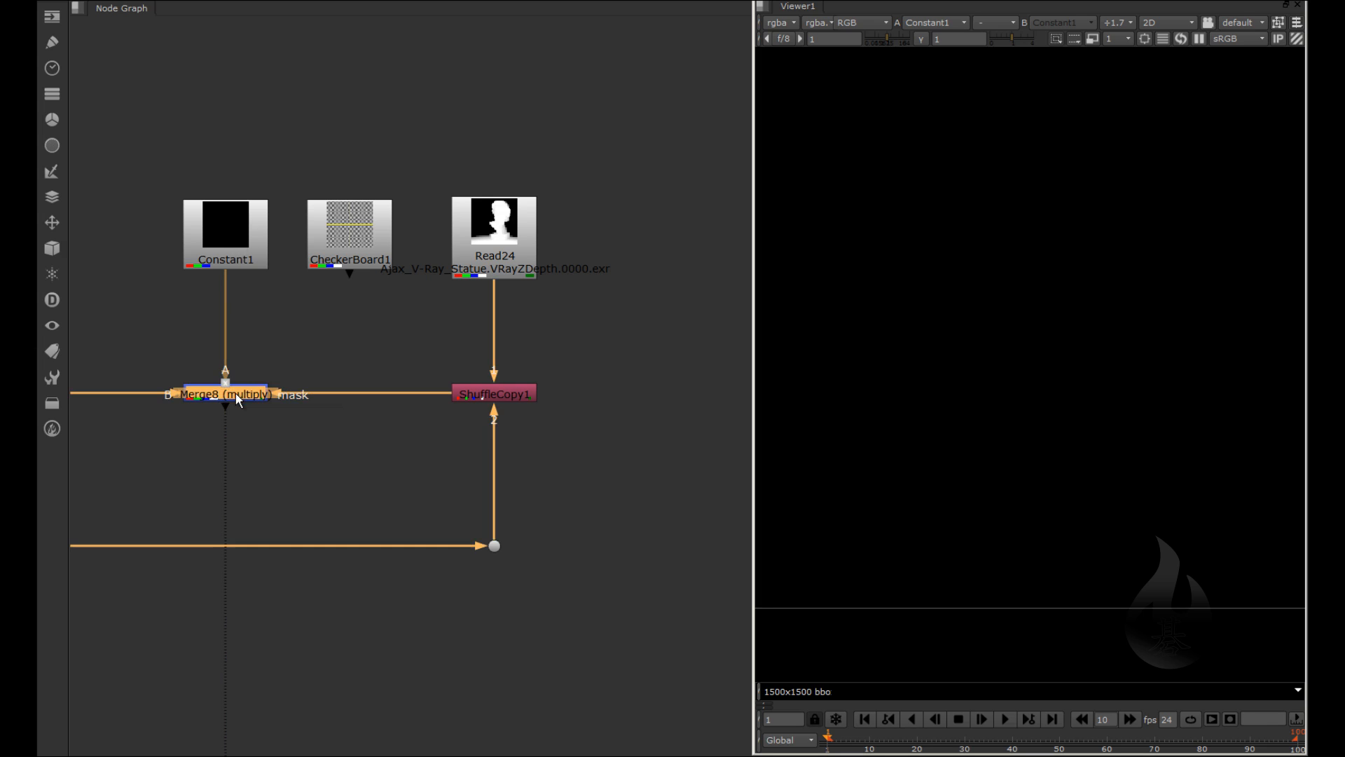
key("1")
scroll(1143, 329, "down", 2)
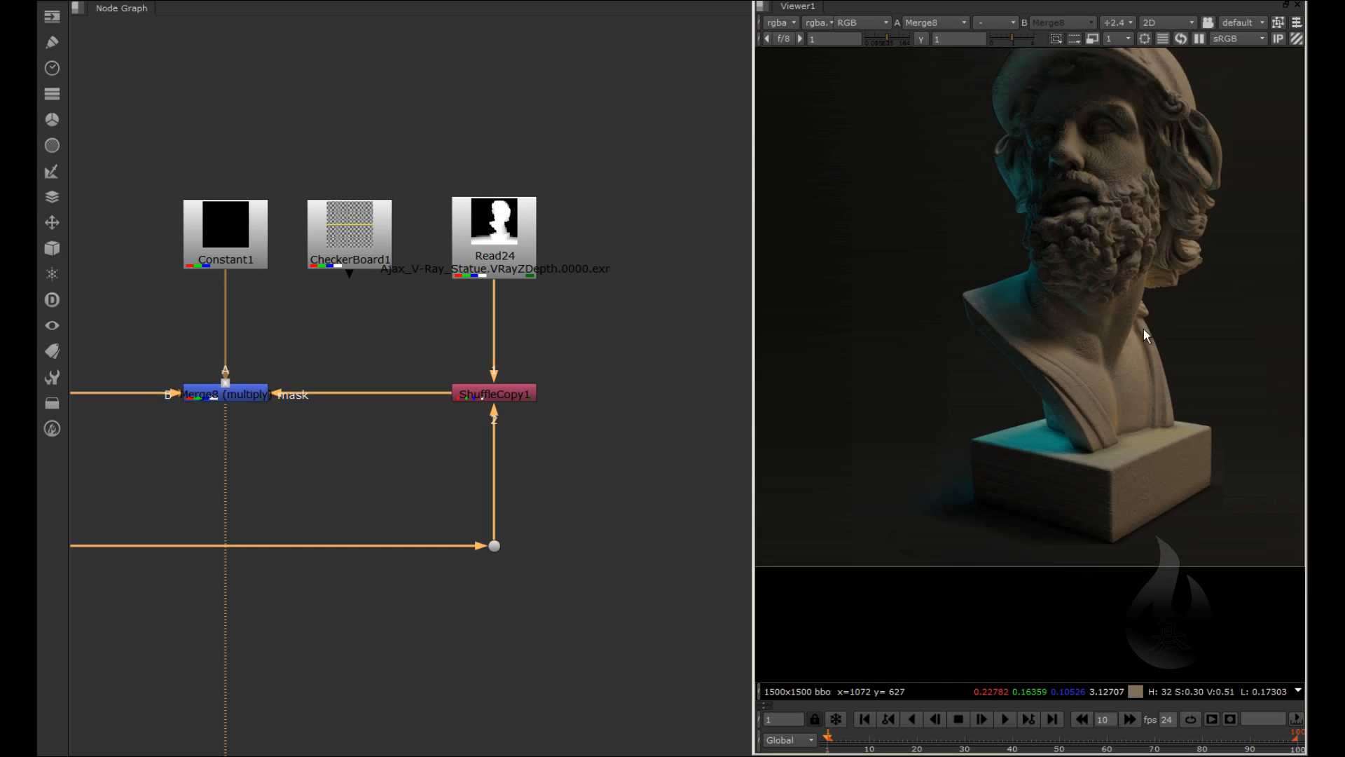
scroll(1156, 180, "down", 2)
scroll(1182, 170, "up", 1)
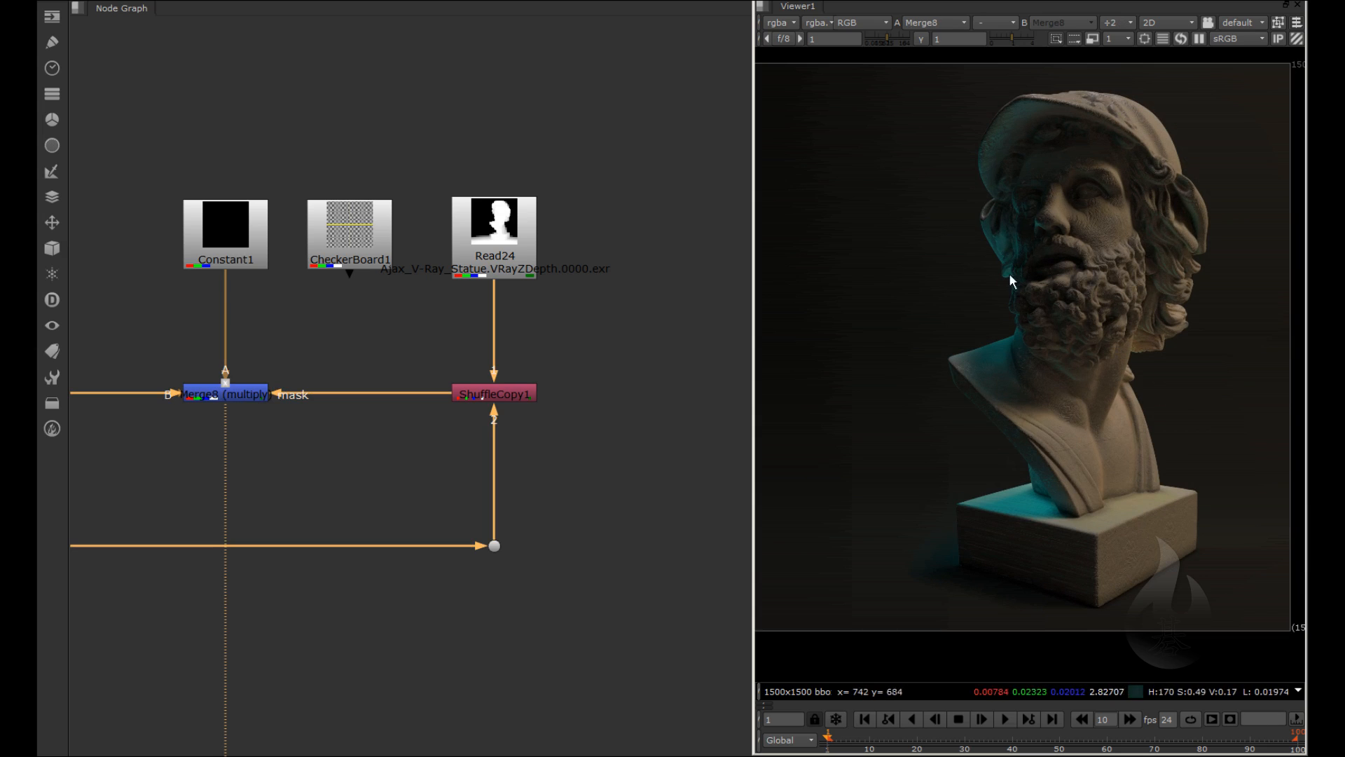
Move Constant1 upward and detach its pipe from Merge8's A input
left_click_drag(1085, 171, 989, 166)
left_click_drag(208, 251, 197, 147)
left_click_drag(226, 383, 207, 380)
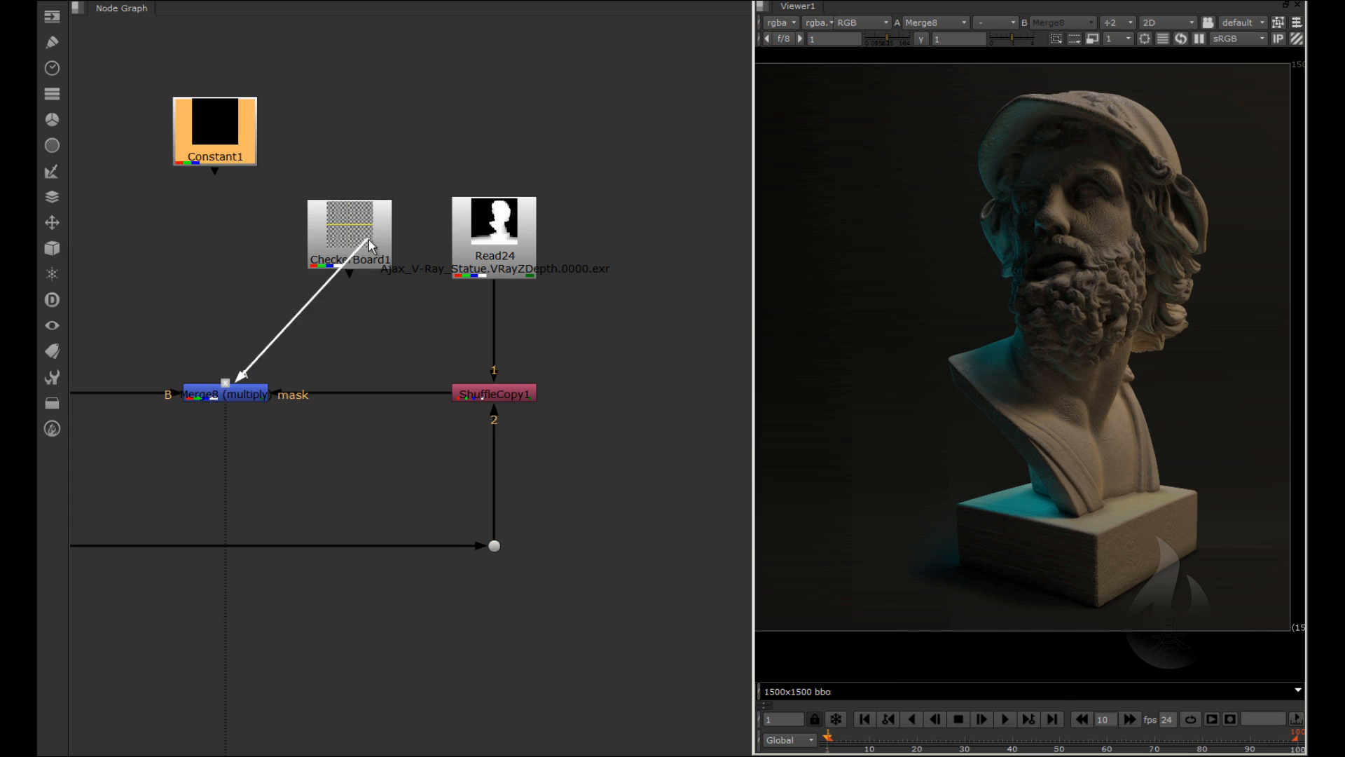
Wire CheckerBoard1 into Merge8's A input and check its pattern in the viewer
mouse_move(196, 308)
left_mouse_down()
mouse_move(348, 264)
mouse_move(239, 261)
left_mouse_up()
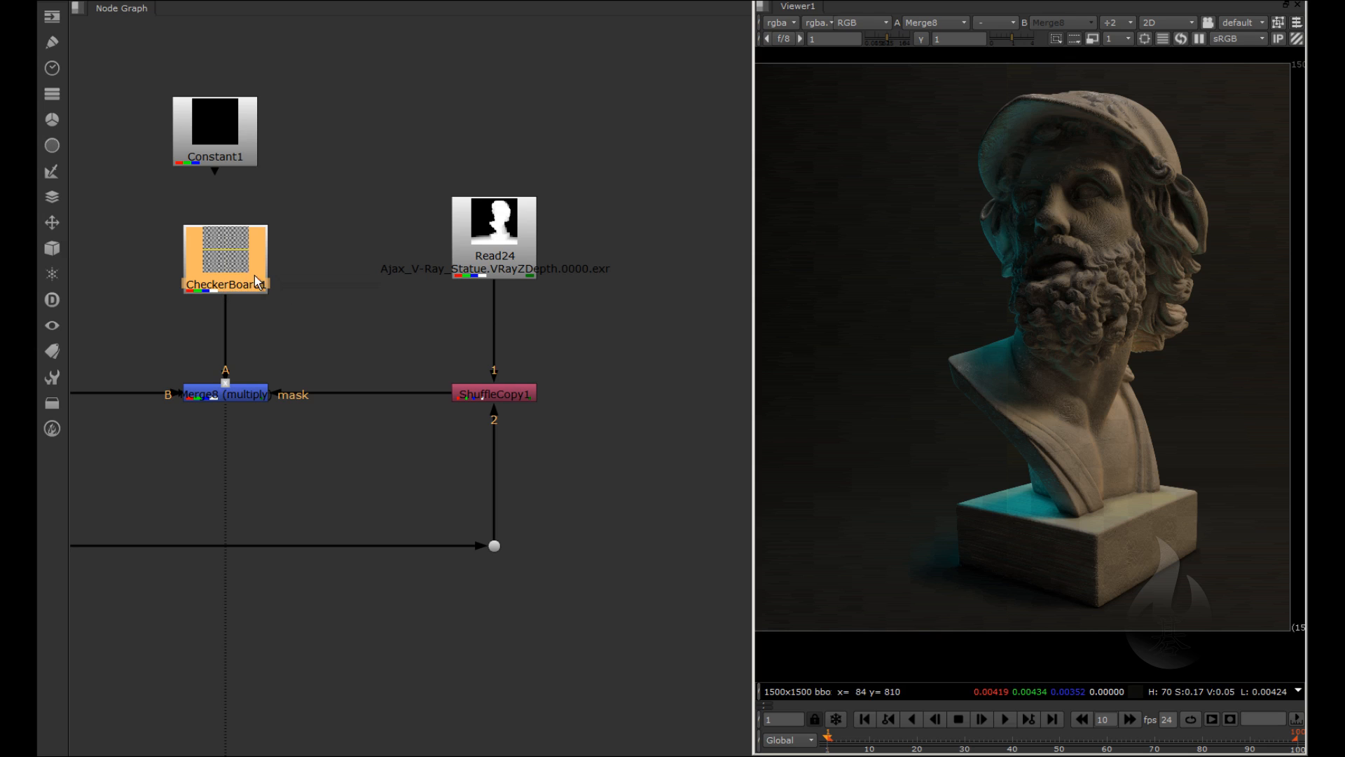
key("1")
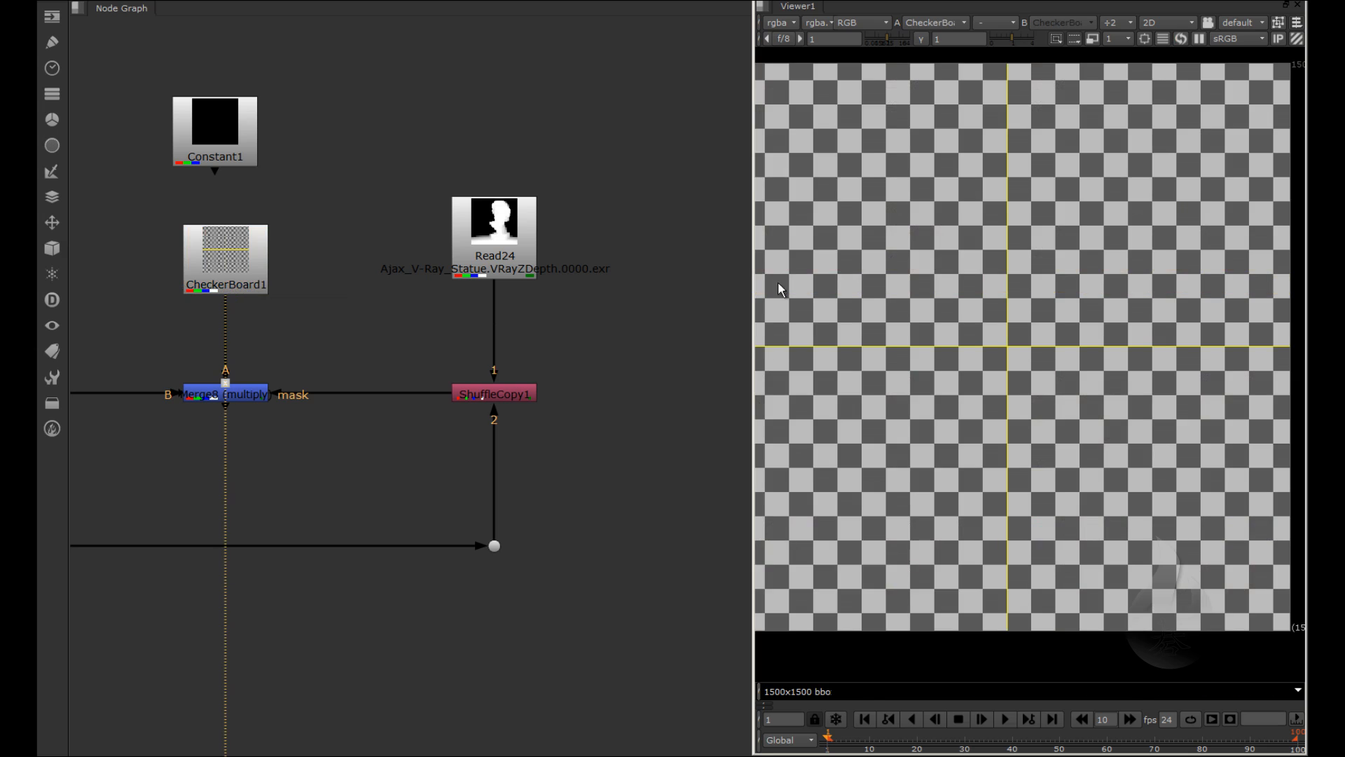
scroll(988, 310, "down", 2)
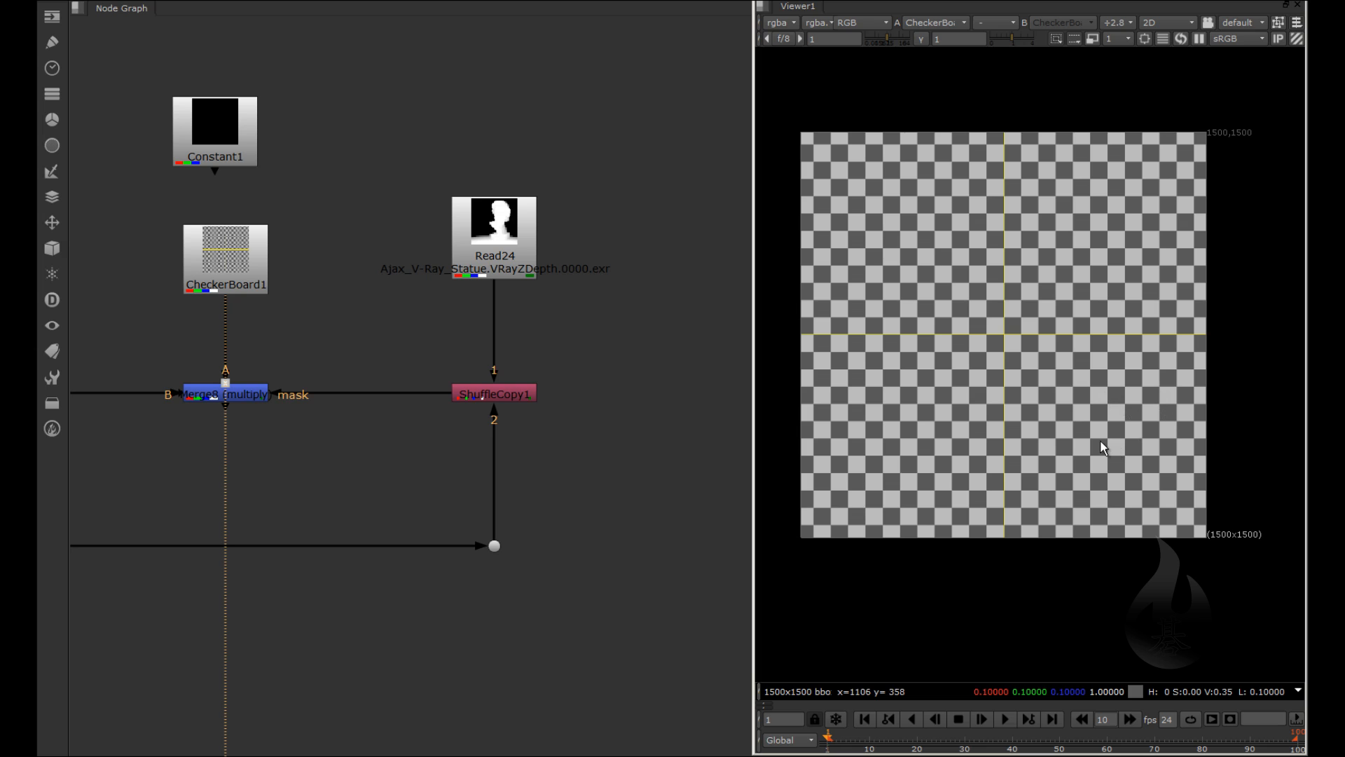
left_click(220, 270)
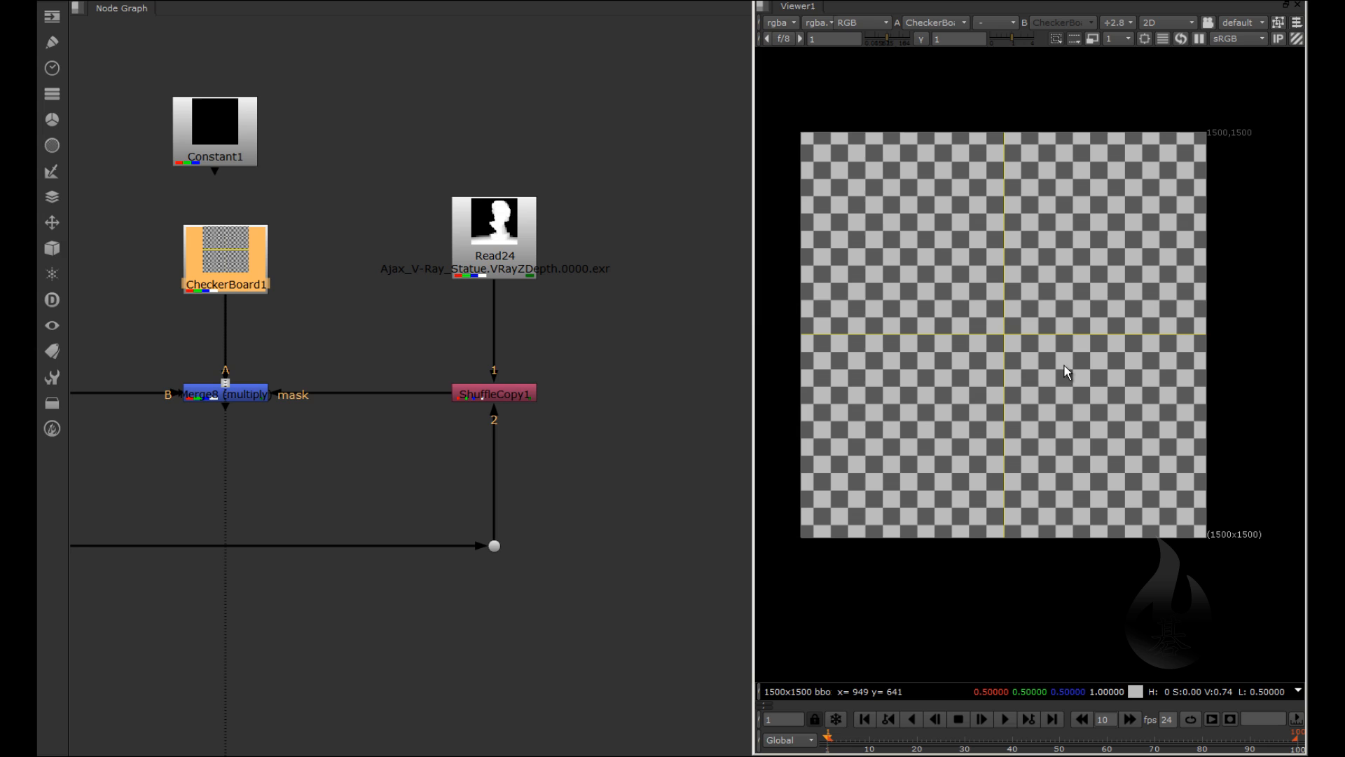
left_click(218, 116)
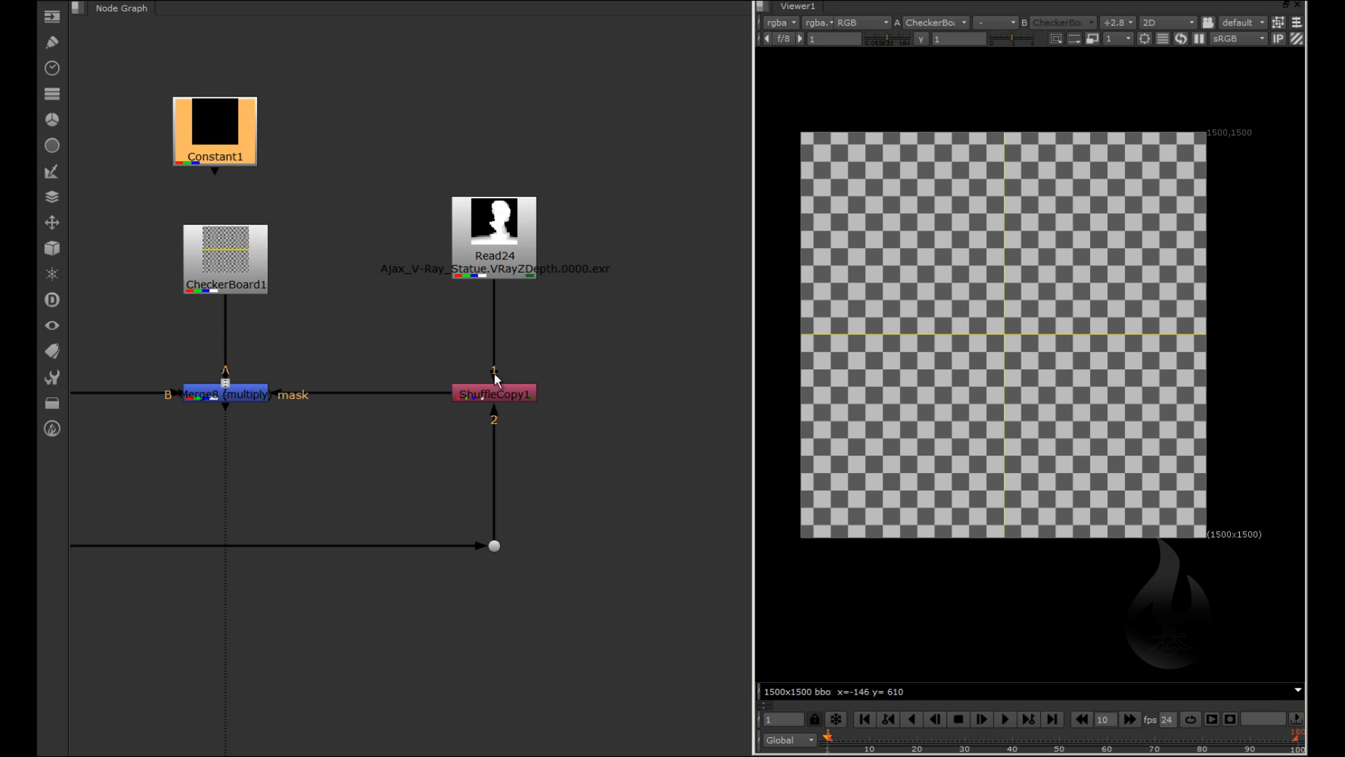
left_click(243, 399)
Show the darkened Merge8 statue render in the viewer
key("1")
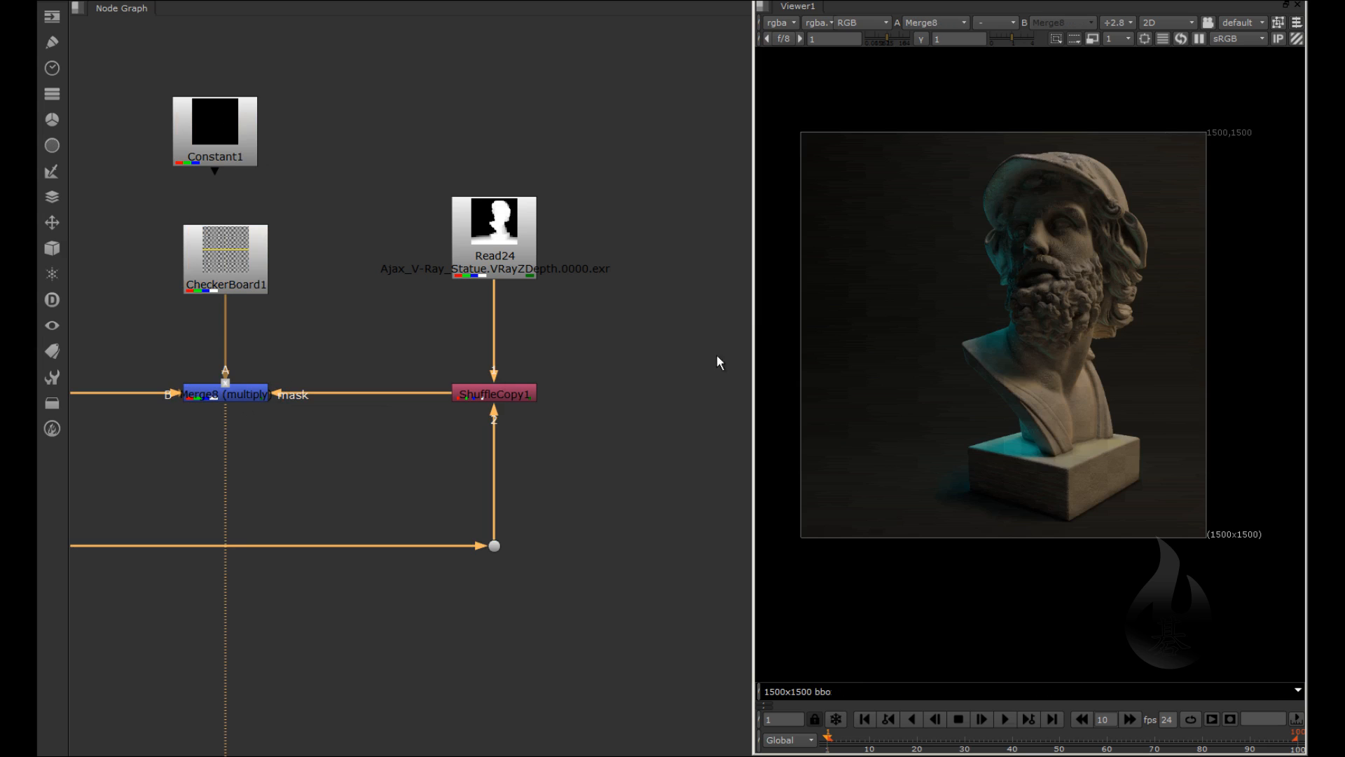
scroll(970, 307, "up", 2)
scroll(984, 280, "up", 2)
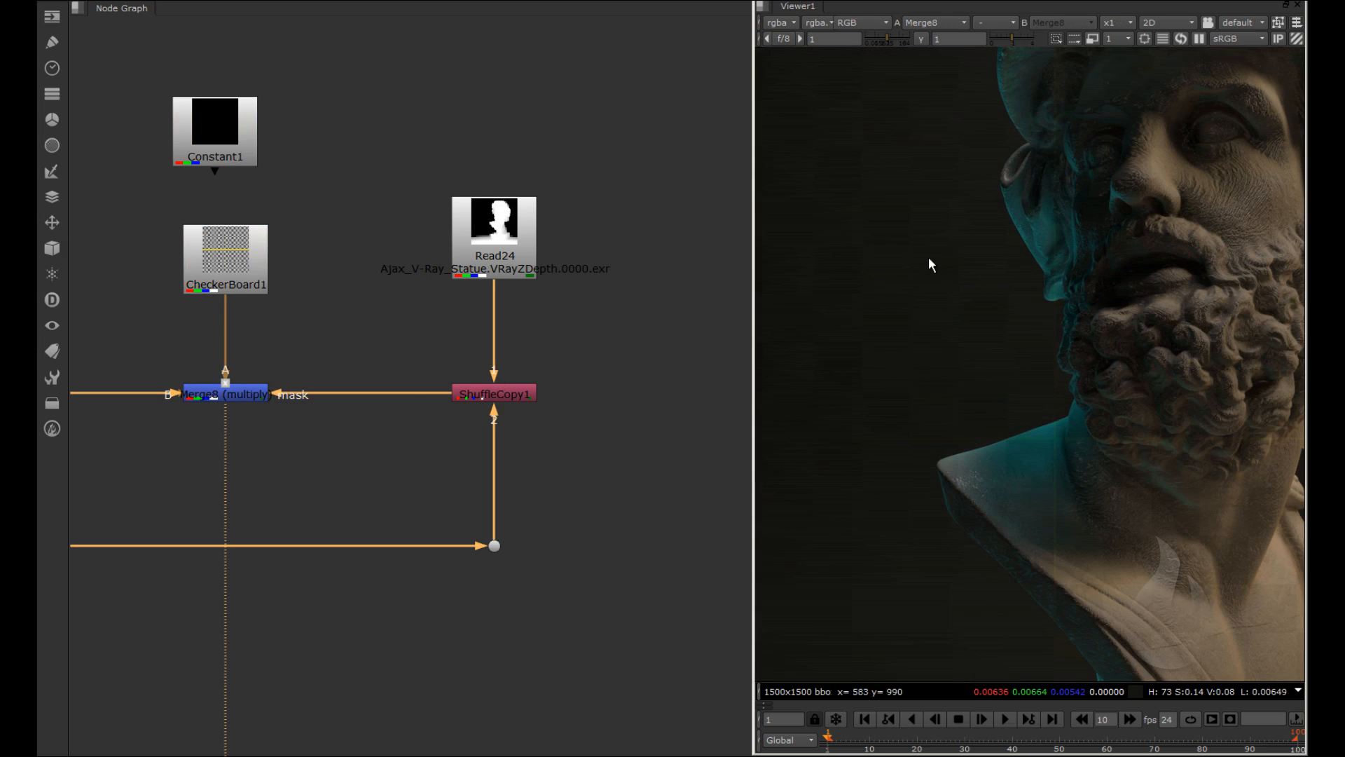
scroll(928, 264, "down", 2)
scroll(1077, 253, "down", 2)
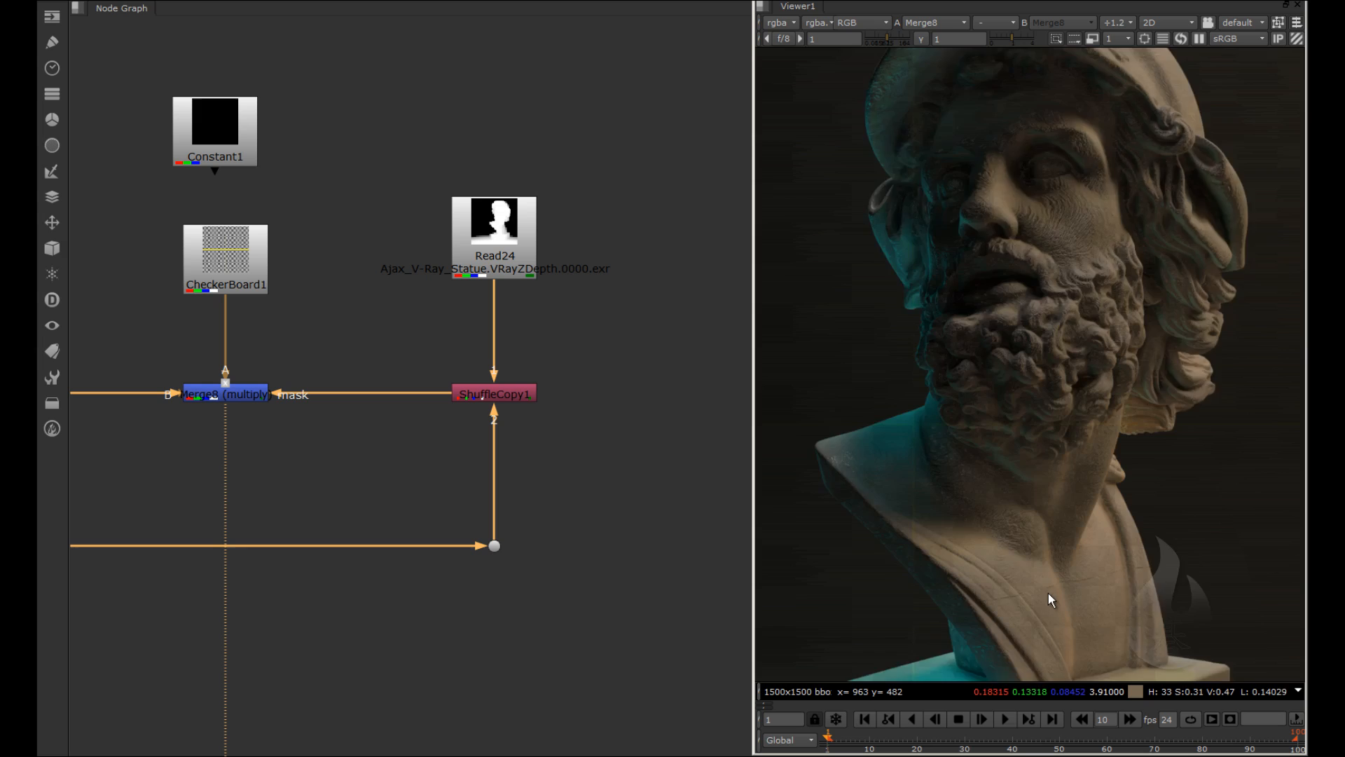
scroll(1047, 599, "up", 2)
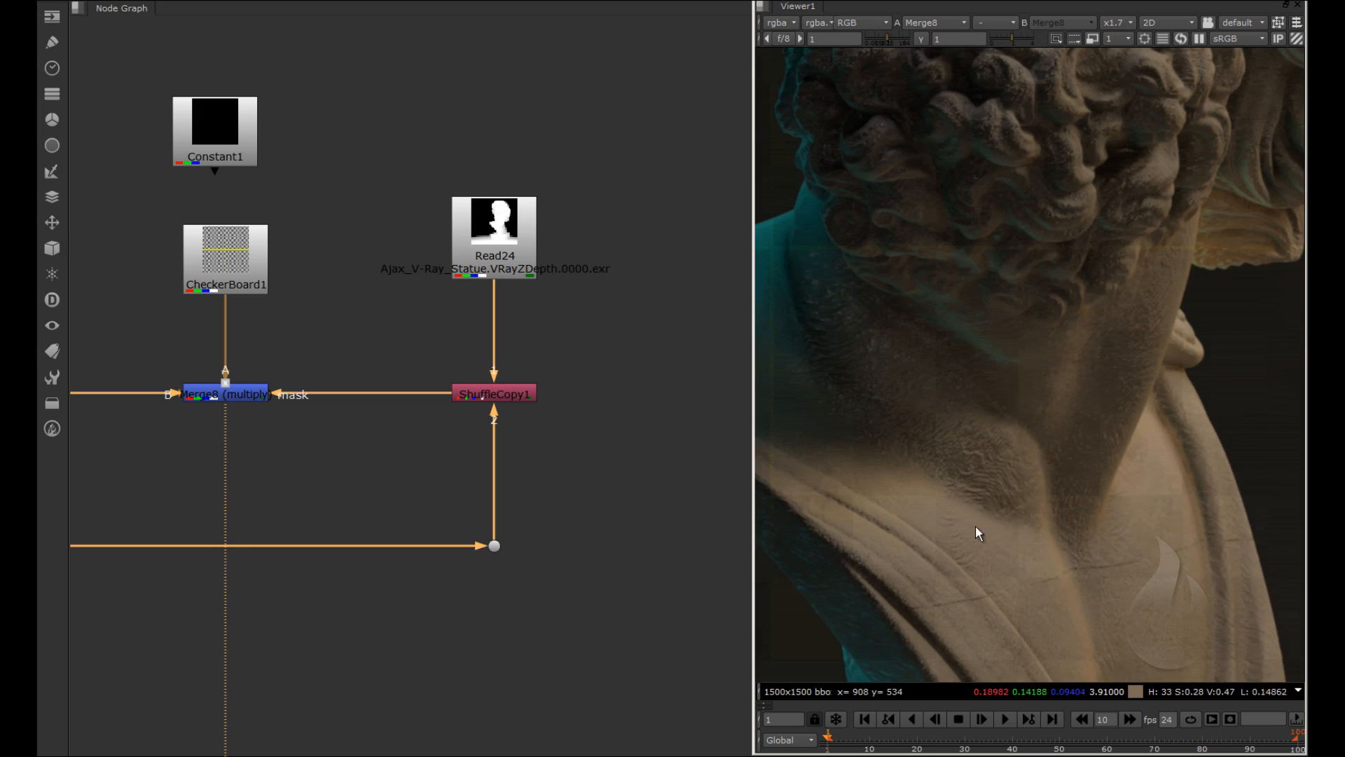
scroll(977, 519, "down", 2)
scroll(1006, 496, "down", 1)
scroll(1045, 526, "down", 1)
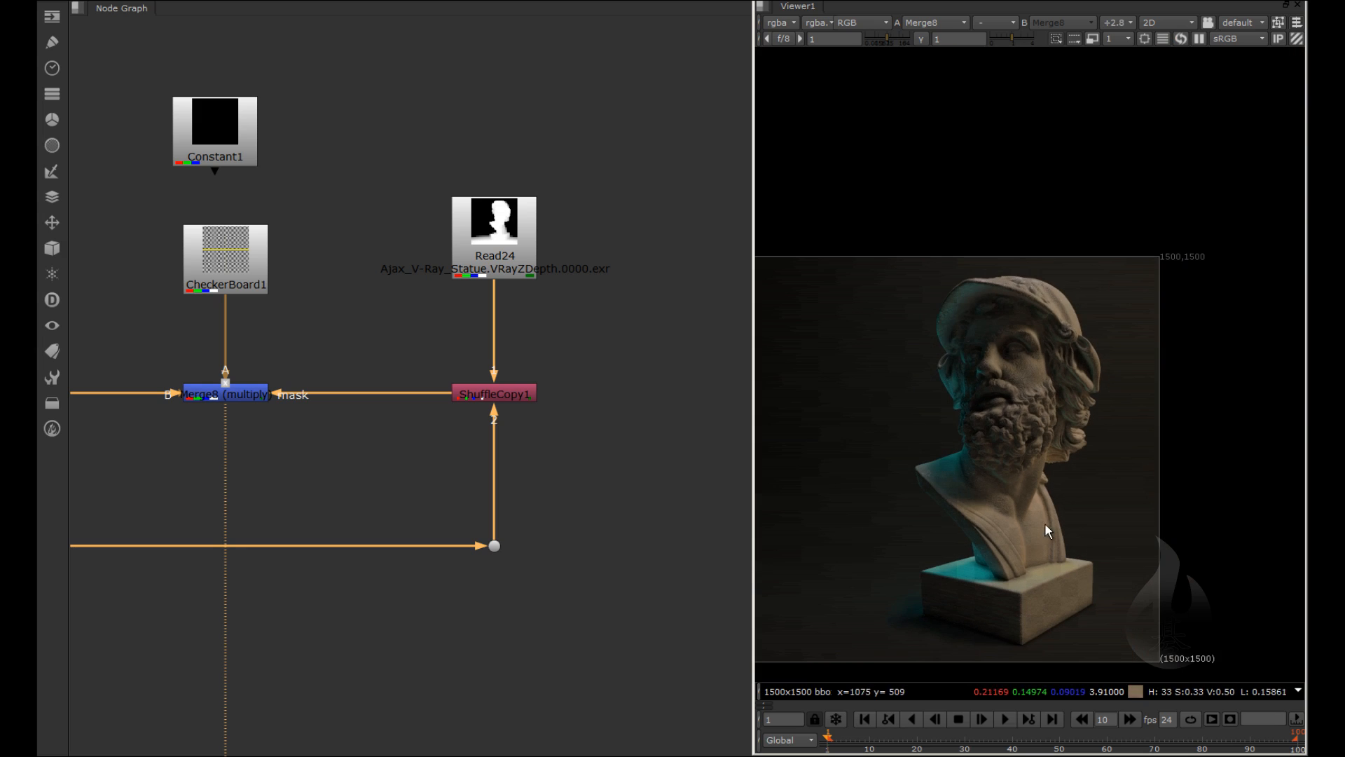
scroll(1072, 531, "down", 1)
scroll(891, 539, "up", 1)
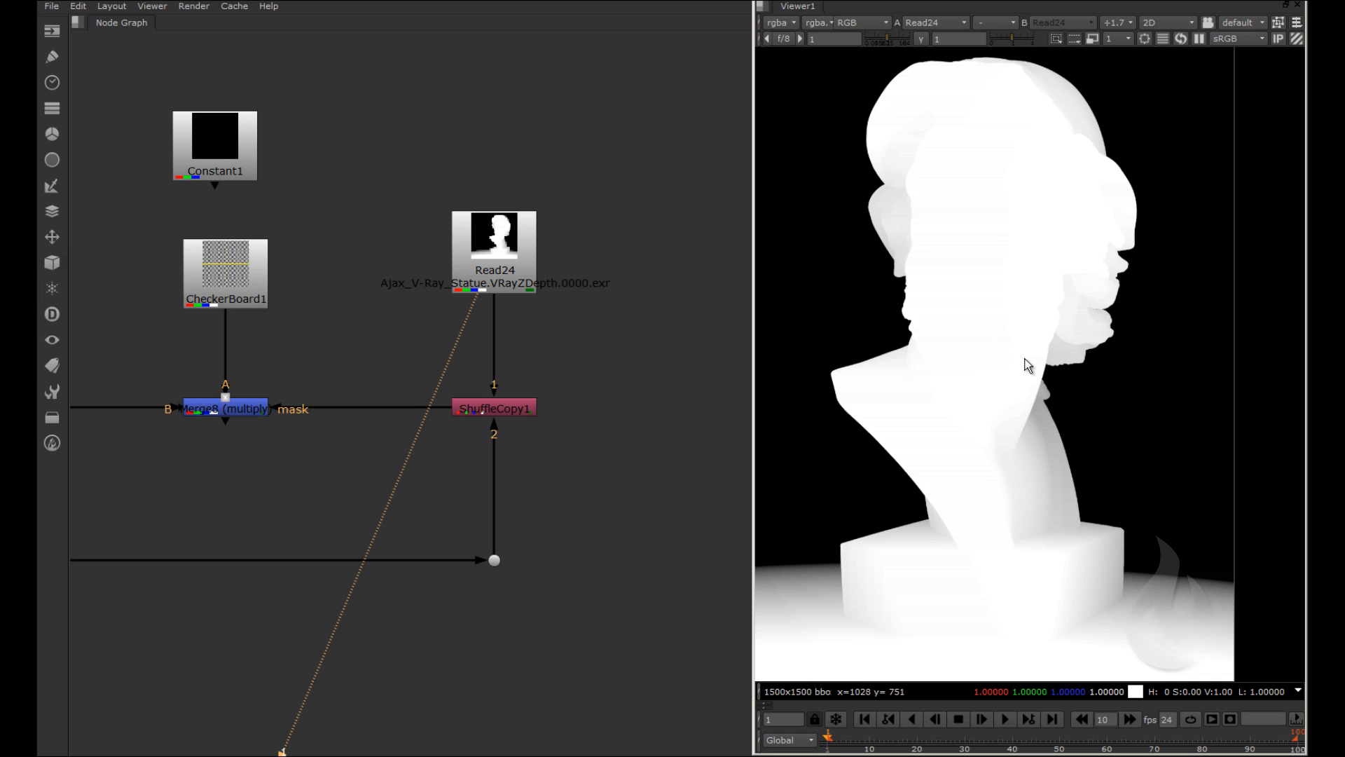
scroll(1060, 449, "up", 3)
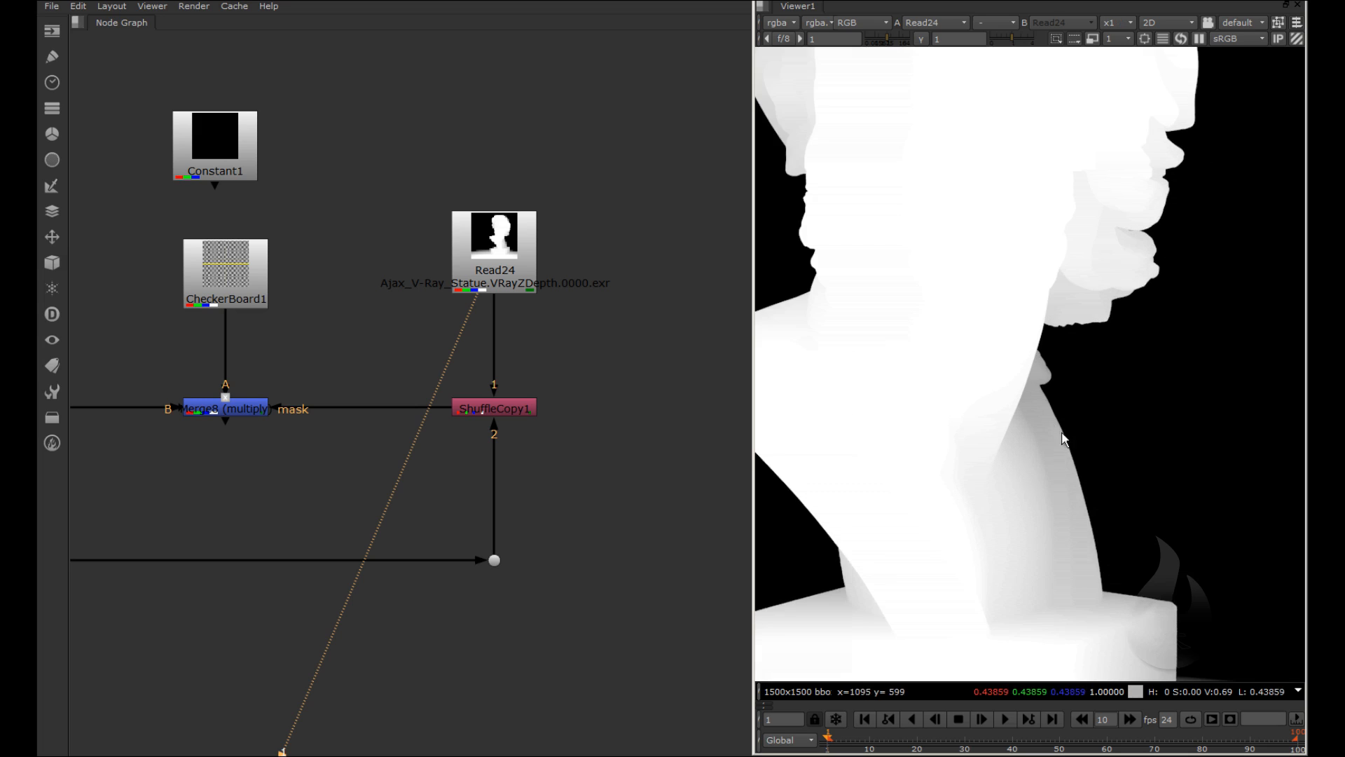
scroll(1051, 441, "up", 2)
scroll(1055, 436, "down", 3)
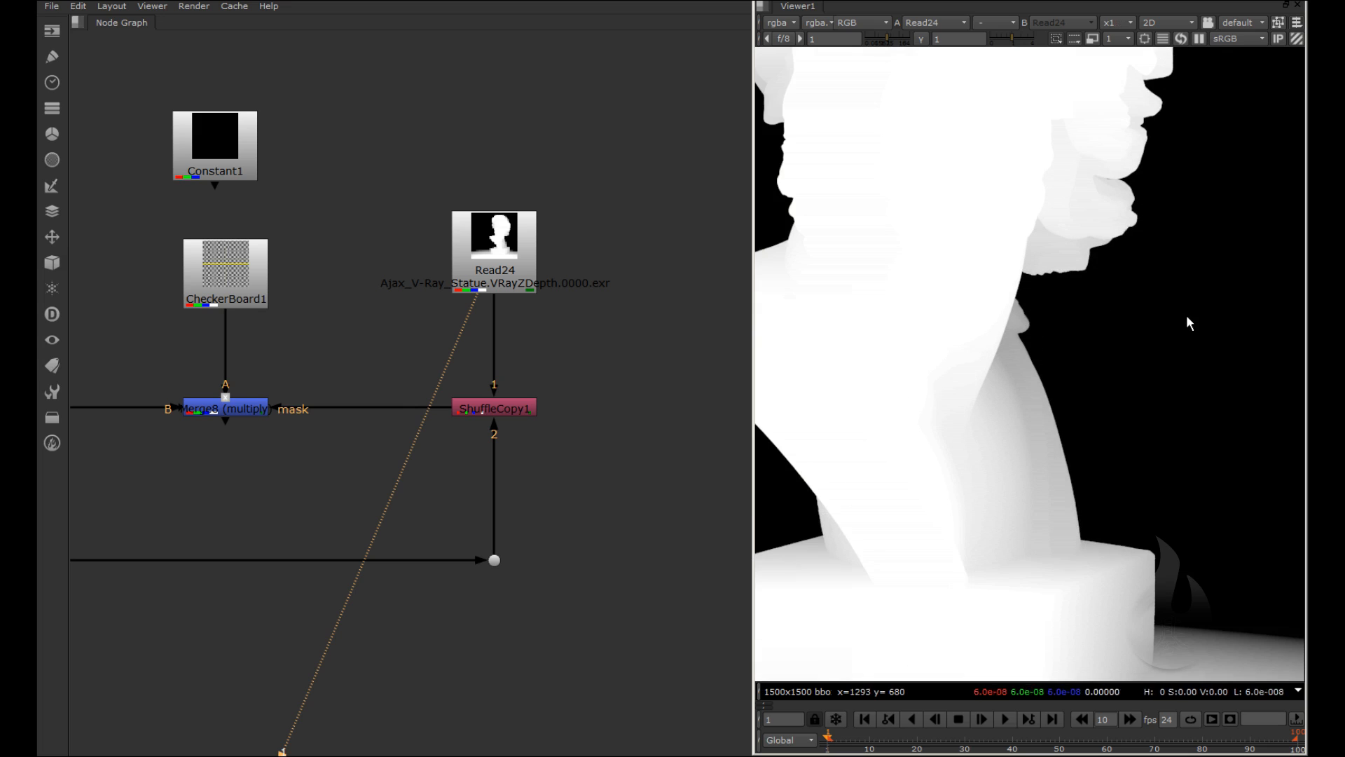
scroll(1023, 394, "down", 2)
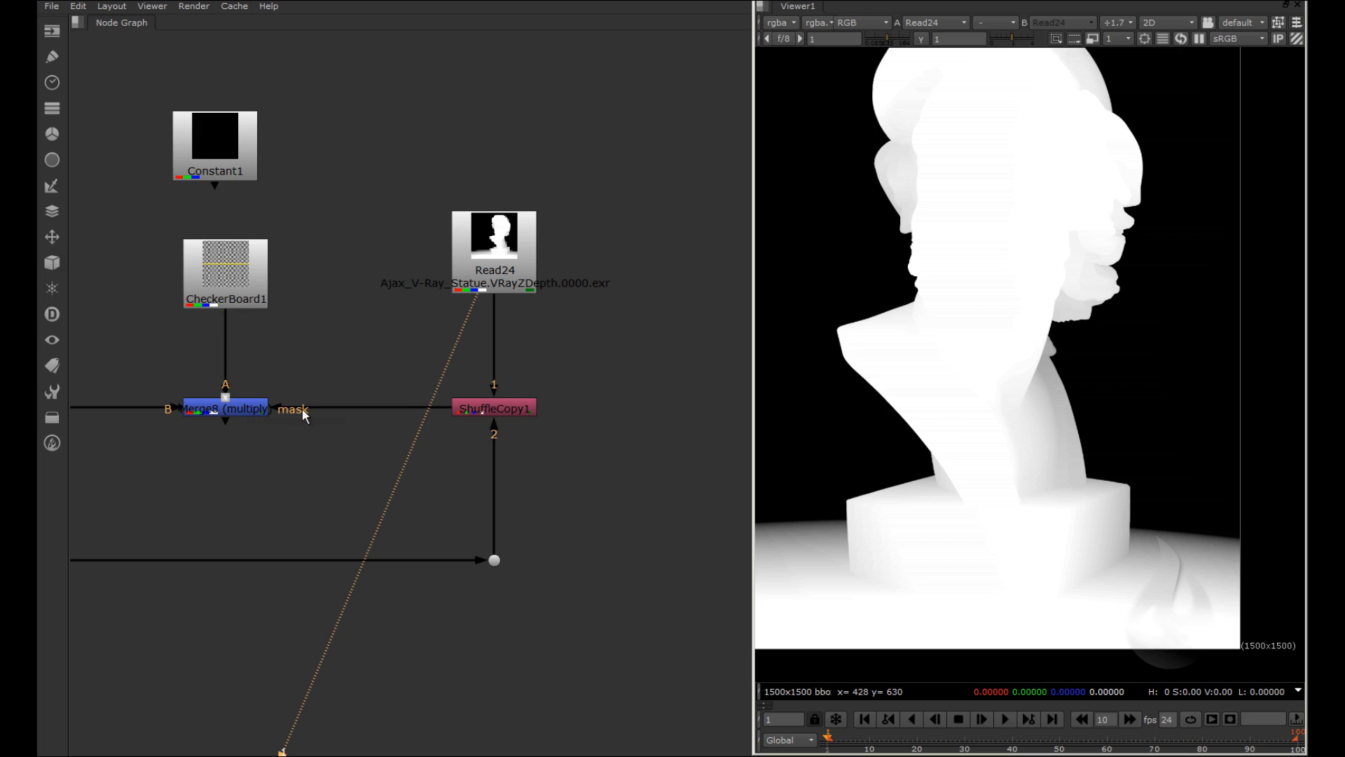
left_click(506, 268)
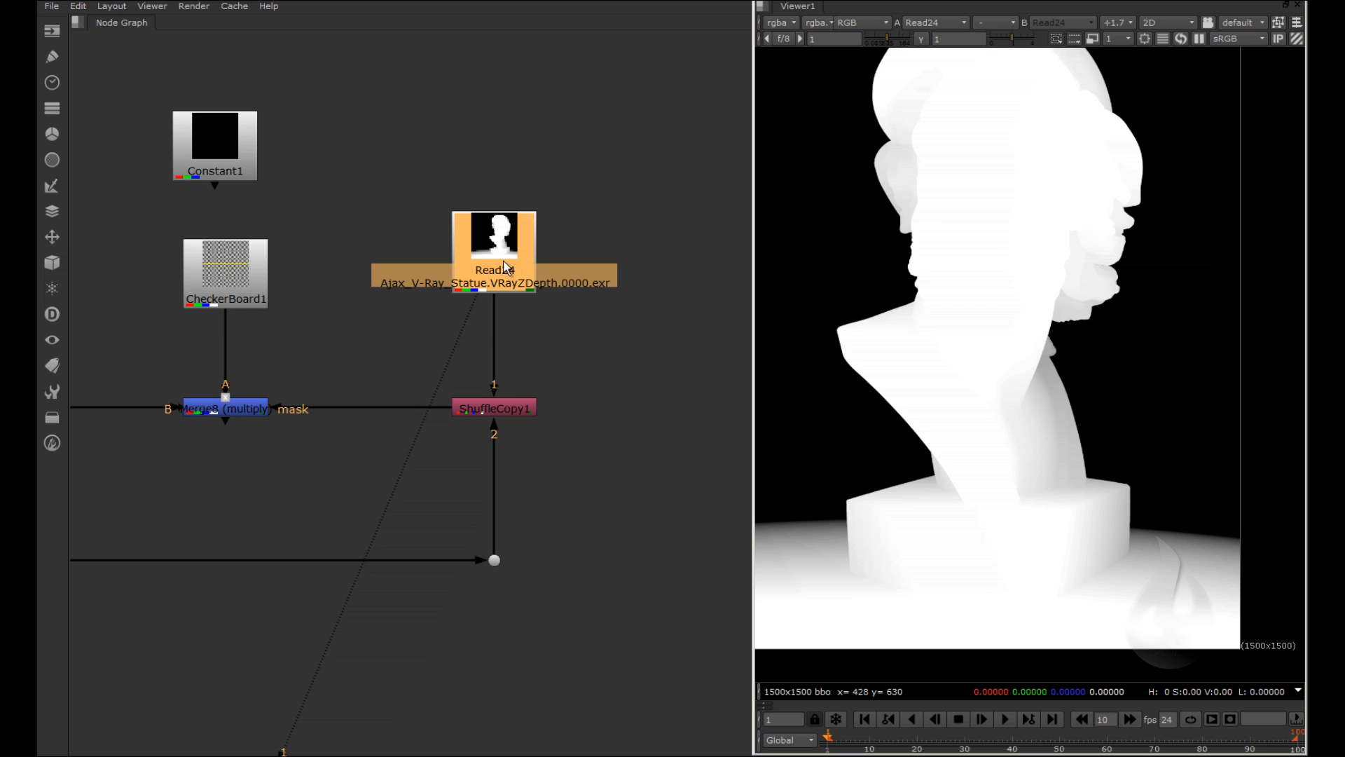
left_click(511, 408)
left_click(600, 421)
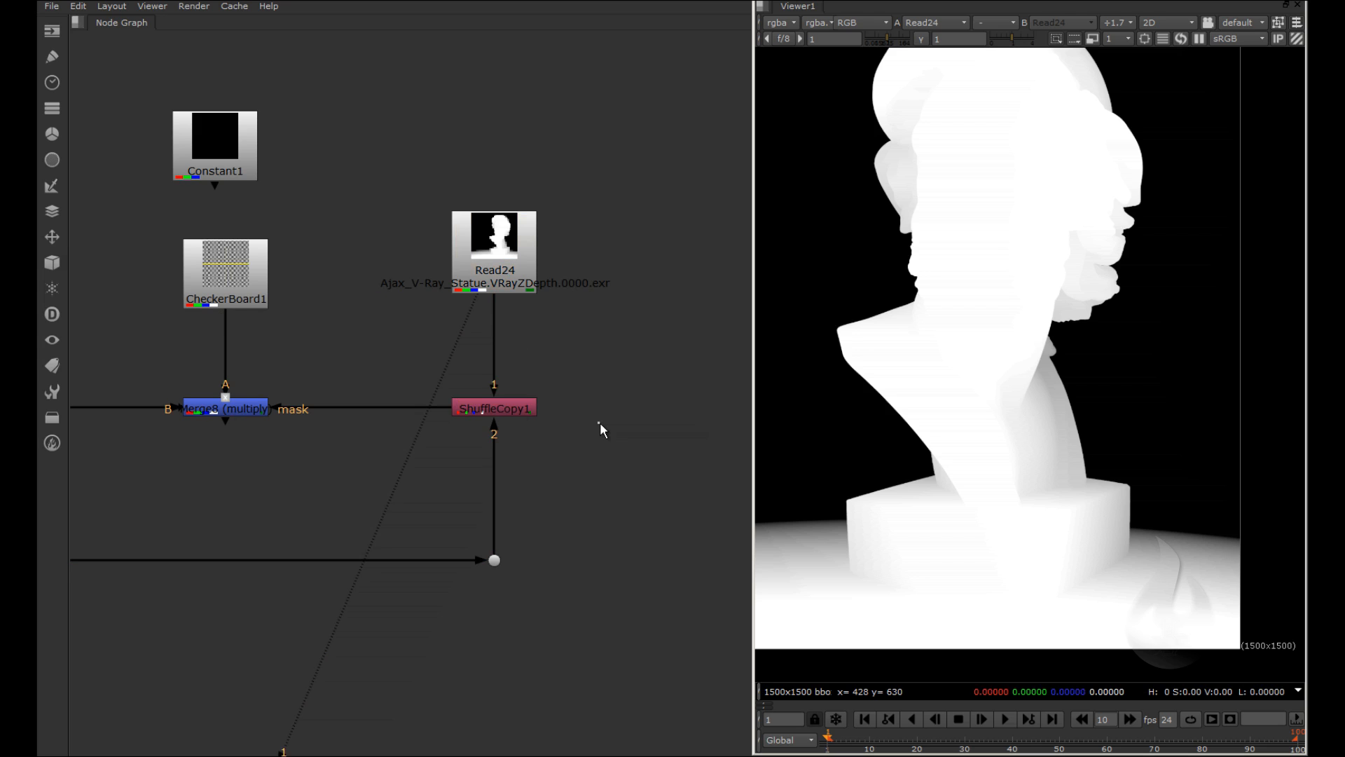
key("Tab")
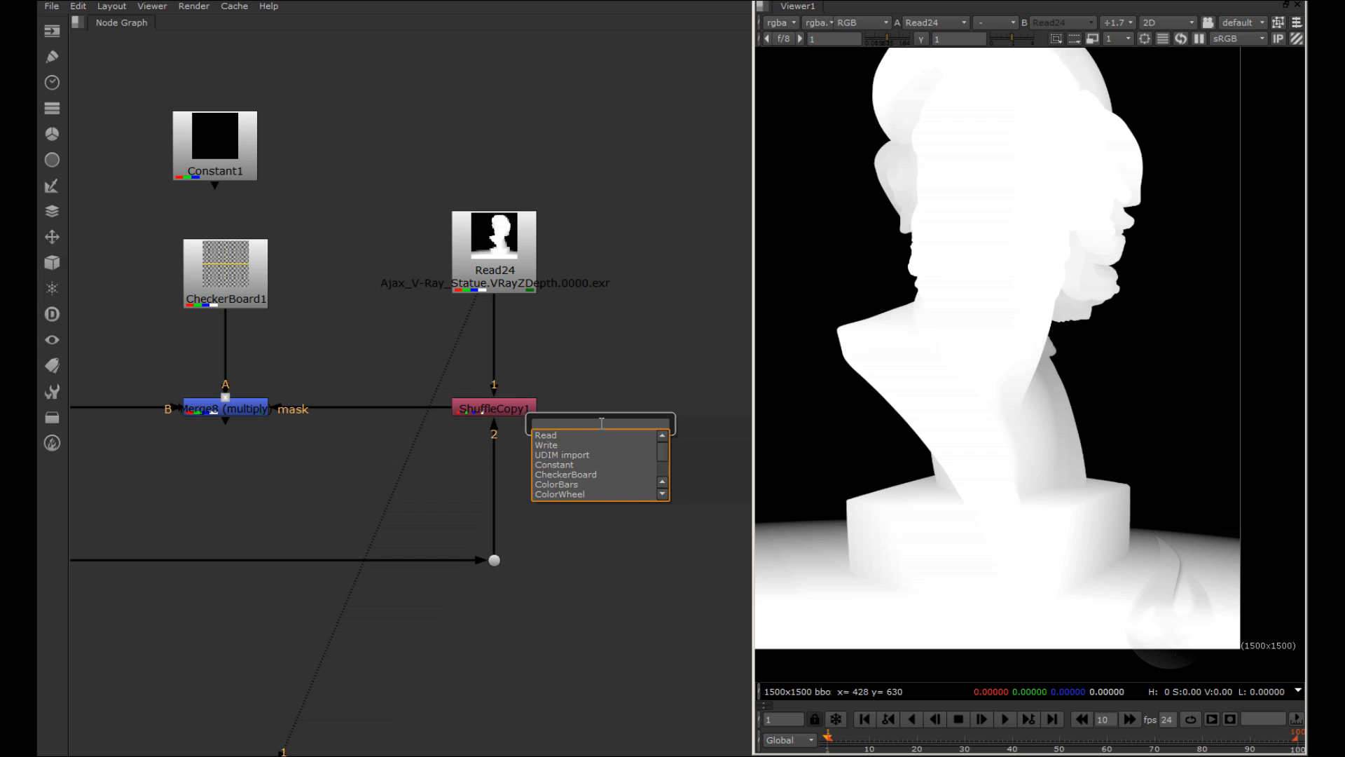
type("shuffle")
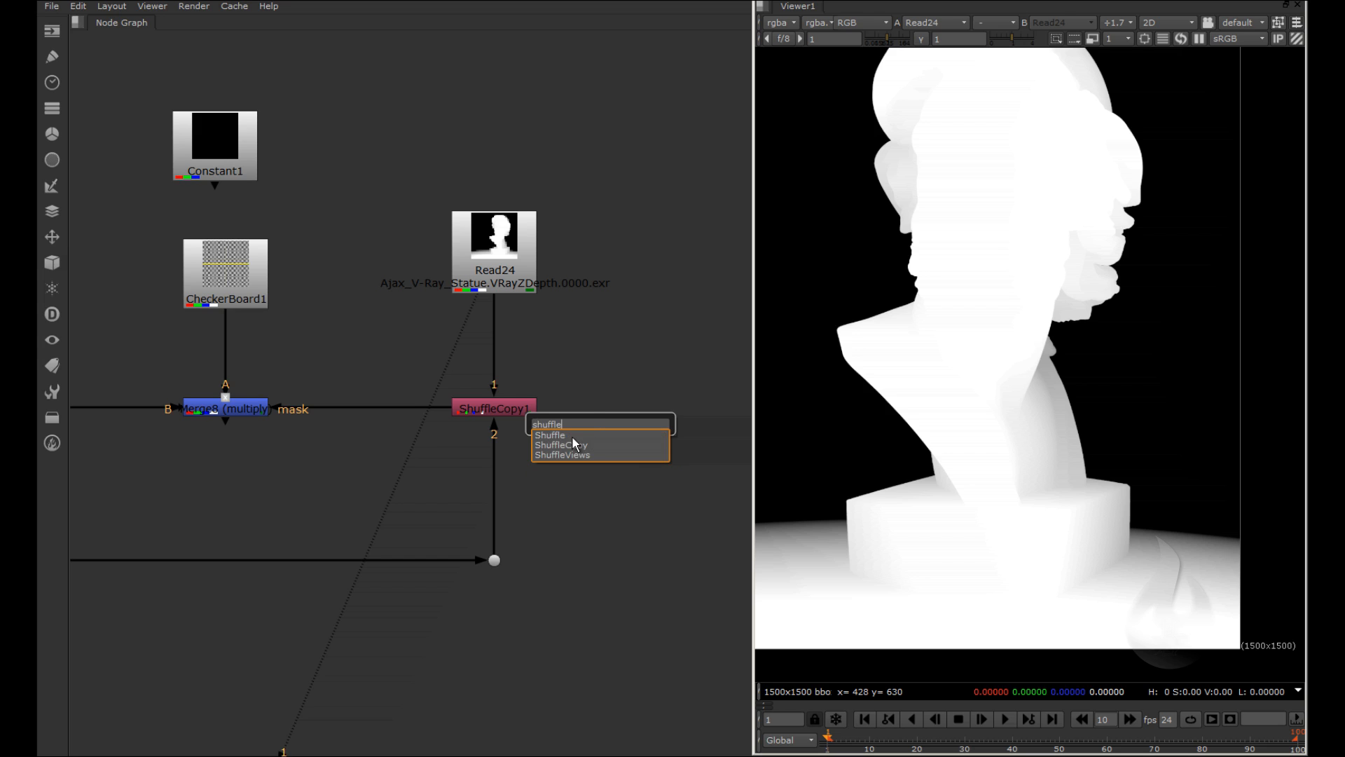
key("Return")
left_click_drag(377, 328, 314, 302)
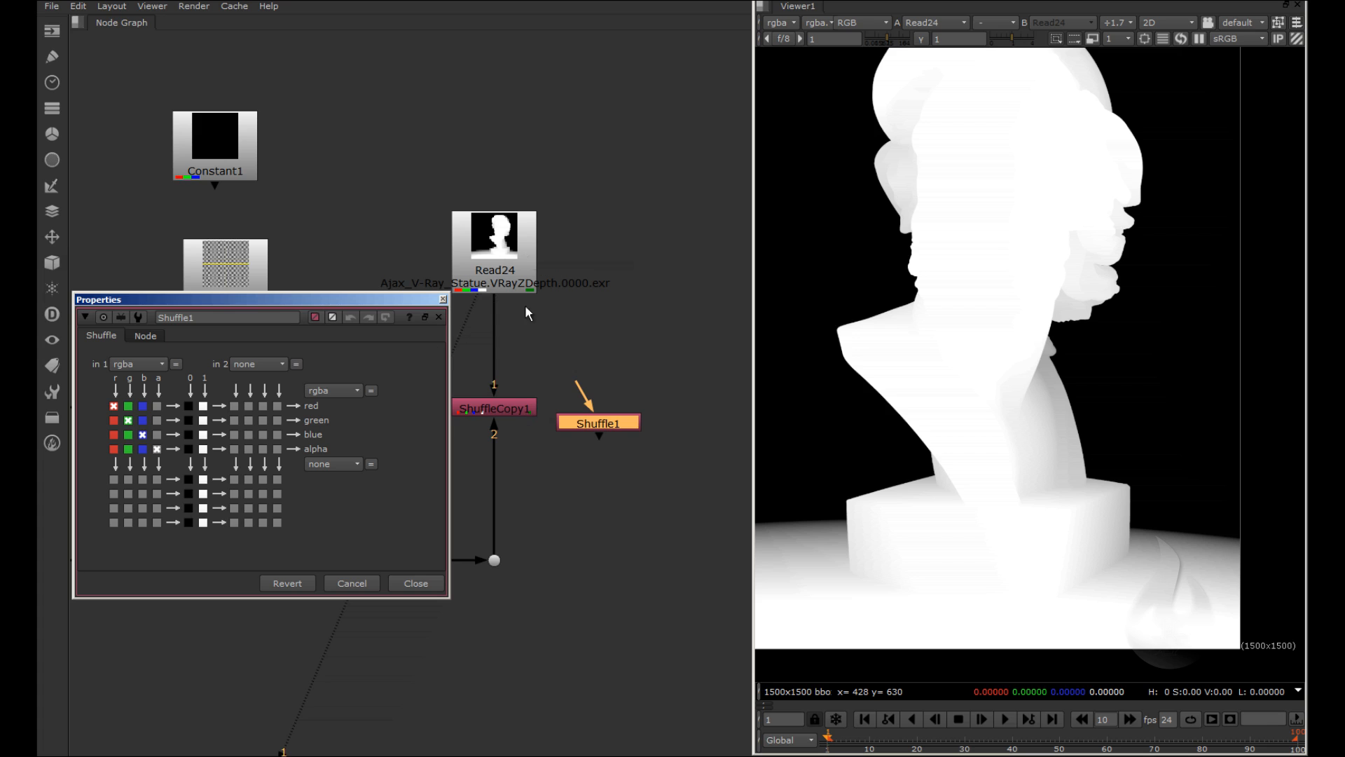
left_click(580, 448)
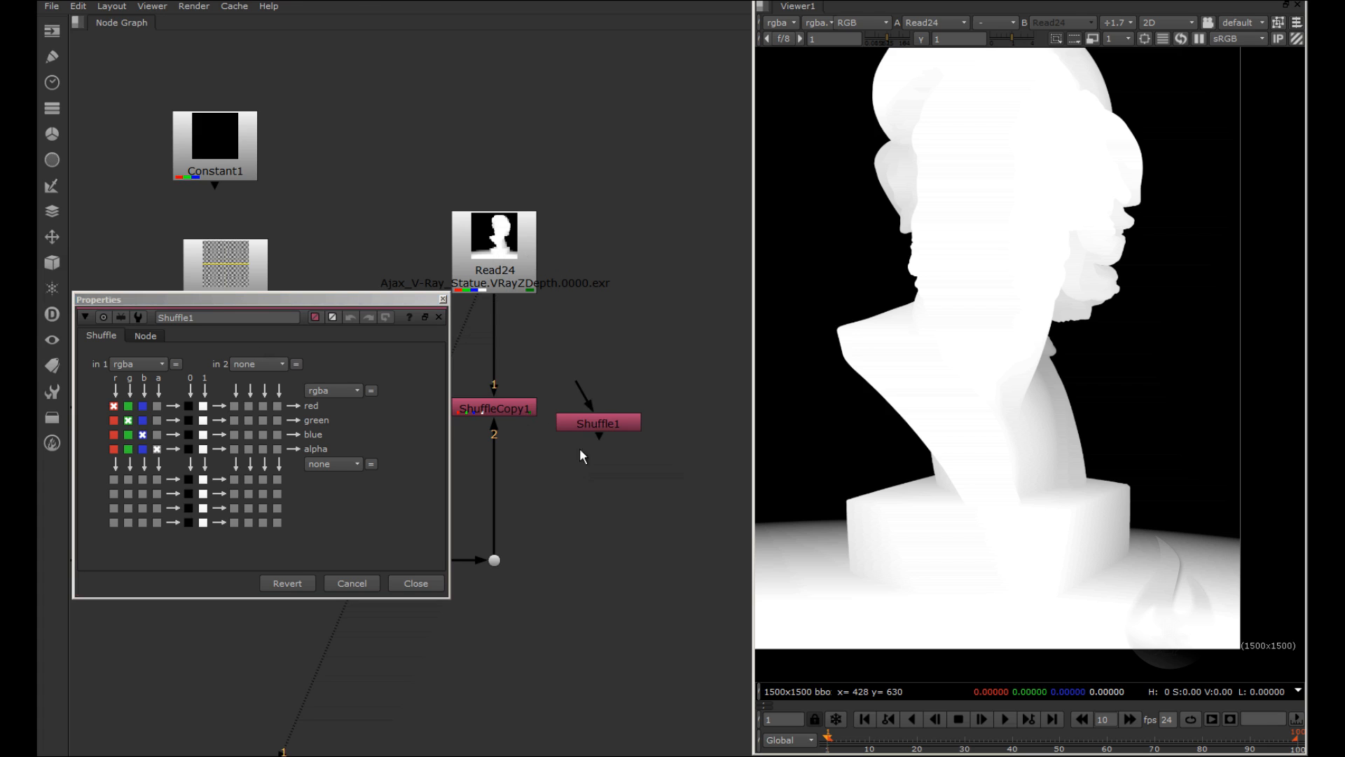
left_click(603, 427)
Delete the unwanted Shuffle1 and create a ShuffleCopy2 node in its place
key("Delete")
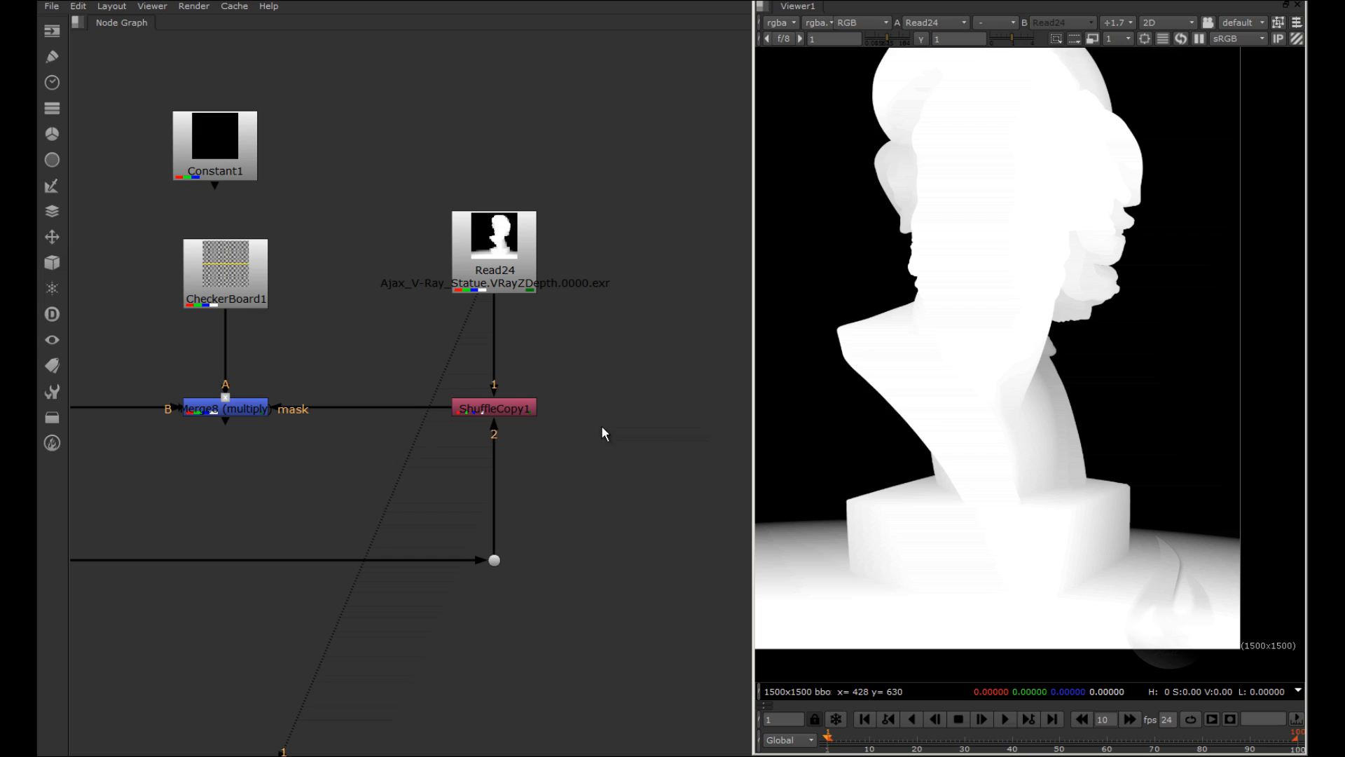
key("Tab")
type("shu")
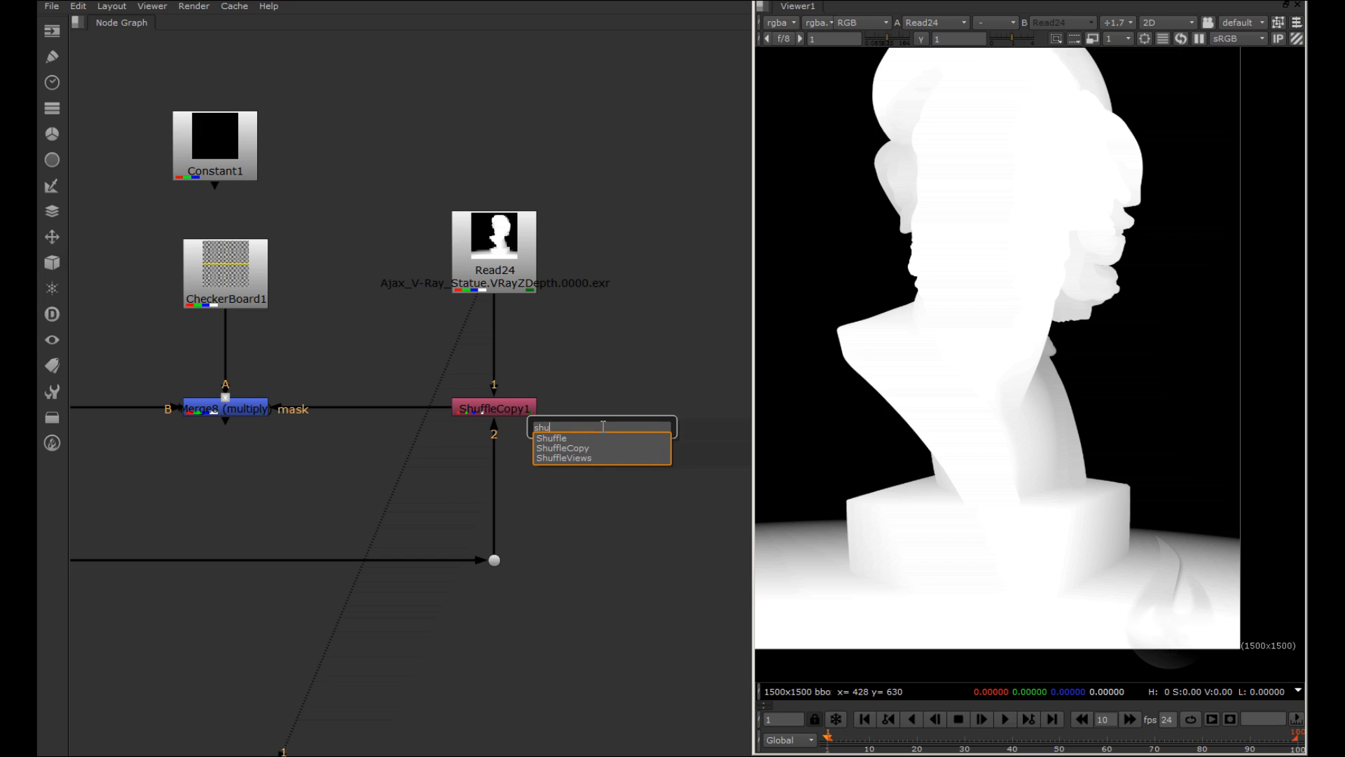
type("Shuff")
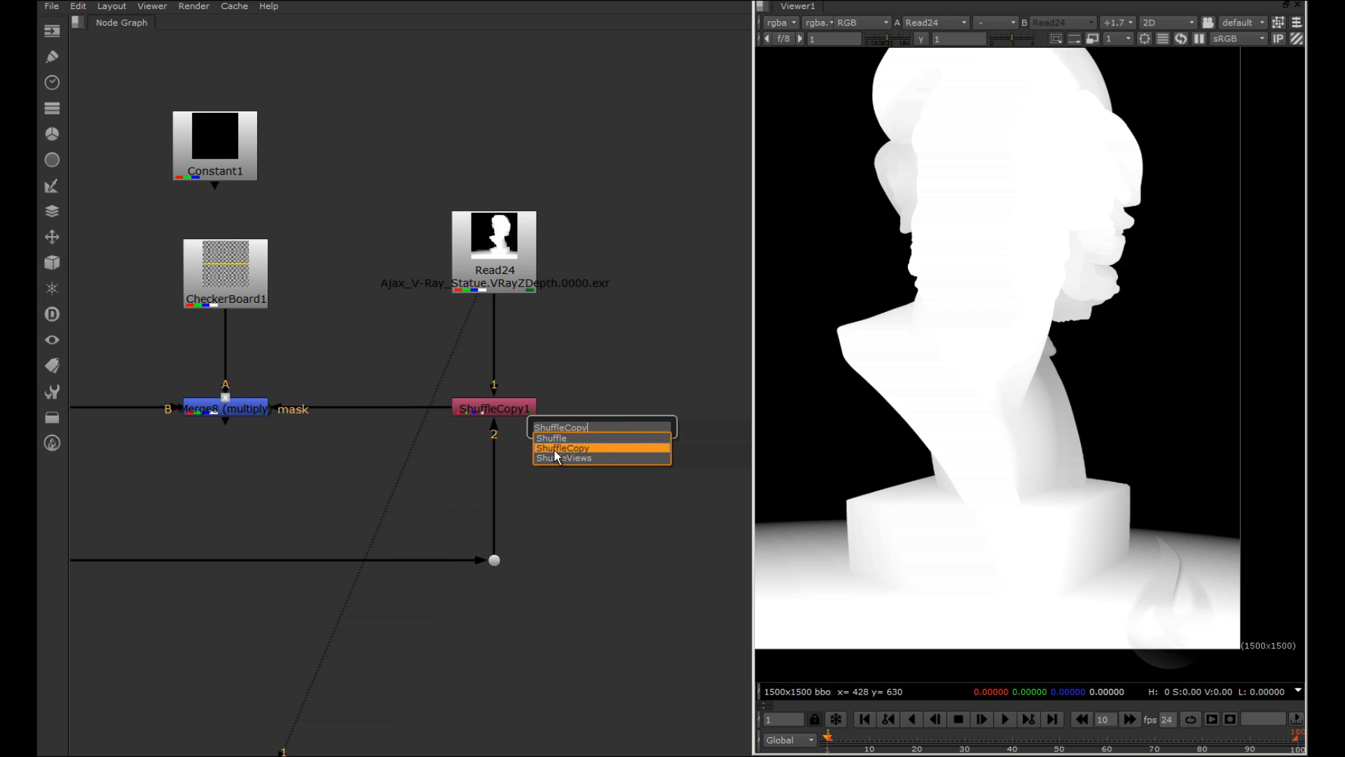
left_click(554, 449)
left_click_drag(622, 429, 652, 440)
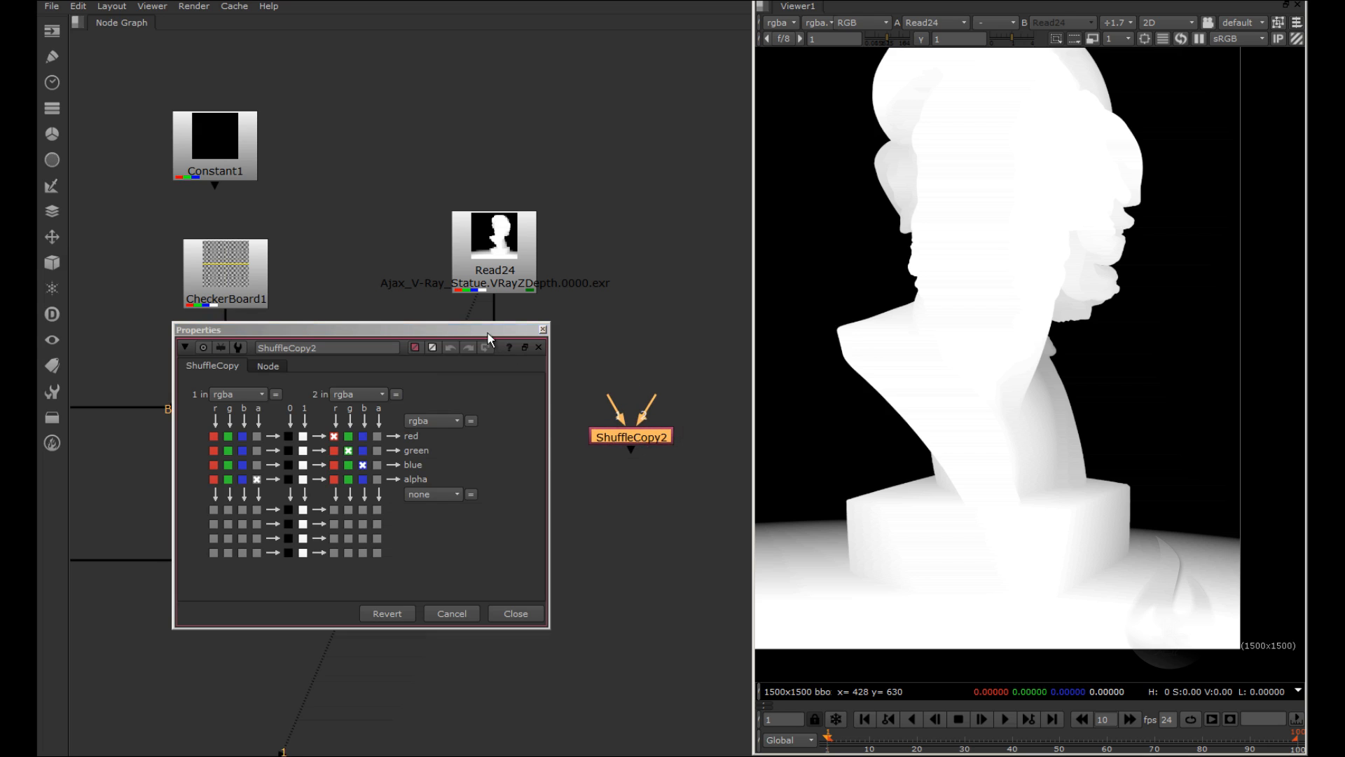
Connect ShuffleCopy2's first input to Read24 and move its properties over the viewer
mouse_move(488, 334)
left_mouse_down()
mouse_move(477, 400)
mouse_move(440, 420)
left_mouse_up()
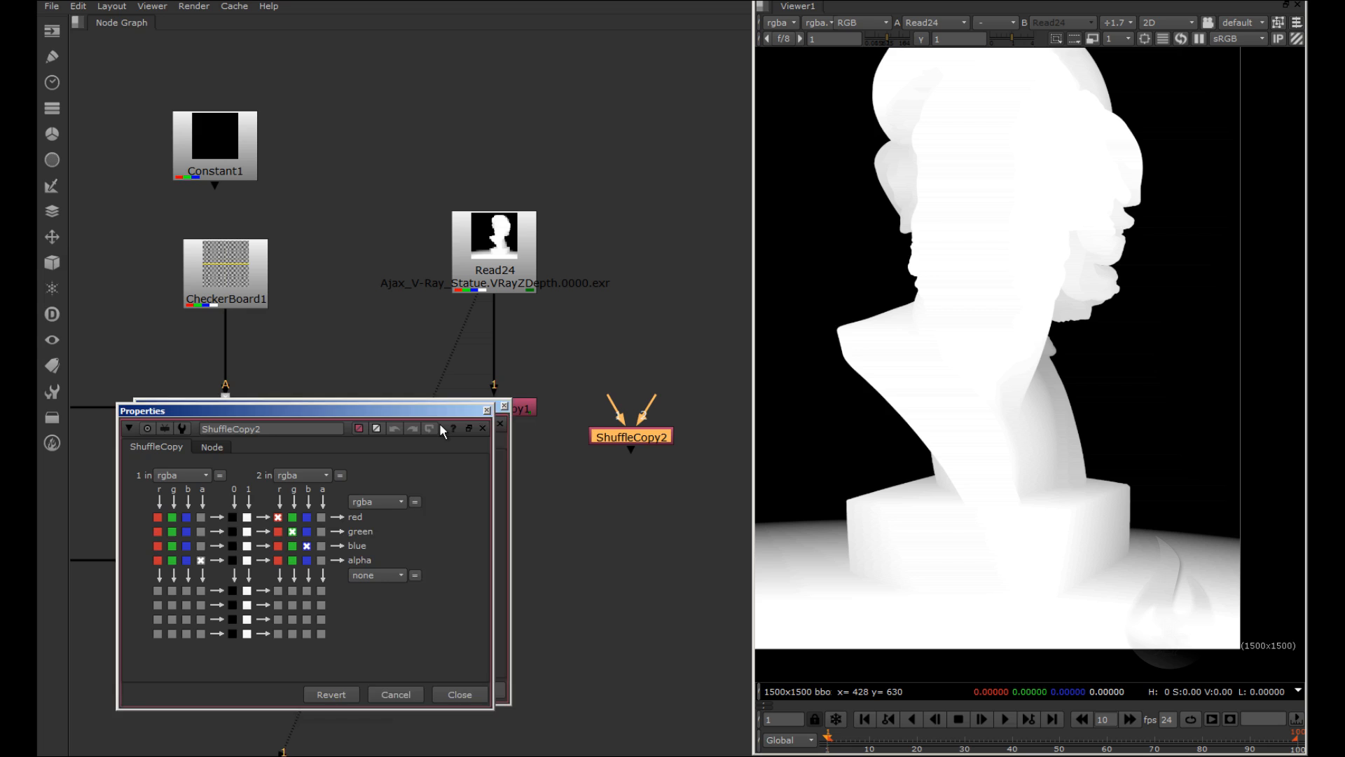
left_click_drag(621, 419, 560, 296)
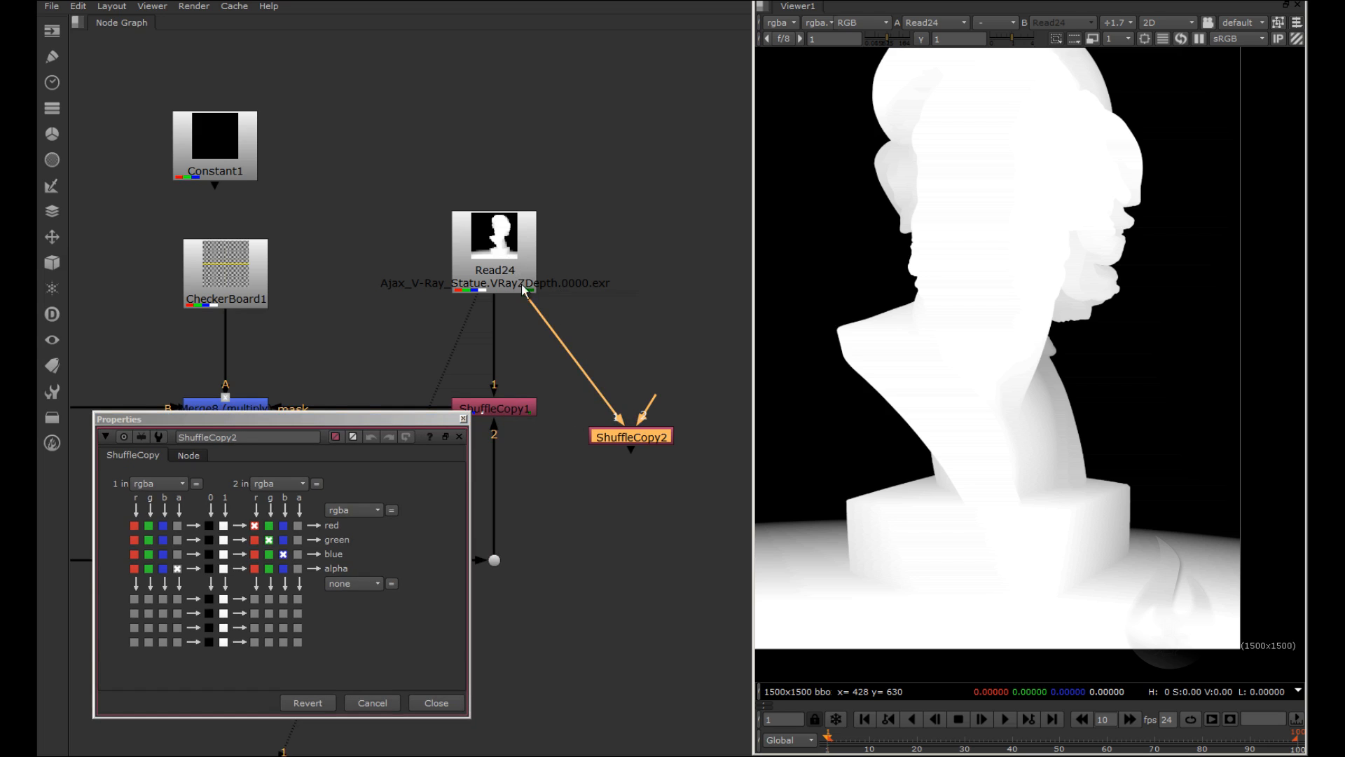
left_click_drag(347, 418, 1071, 149)
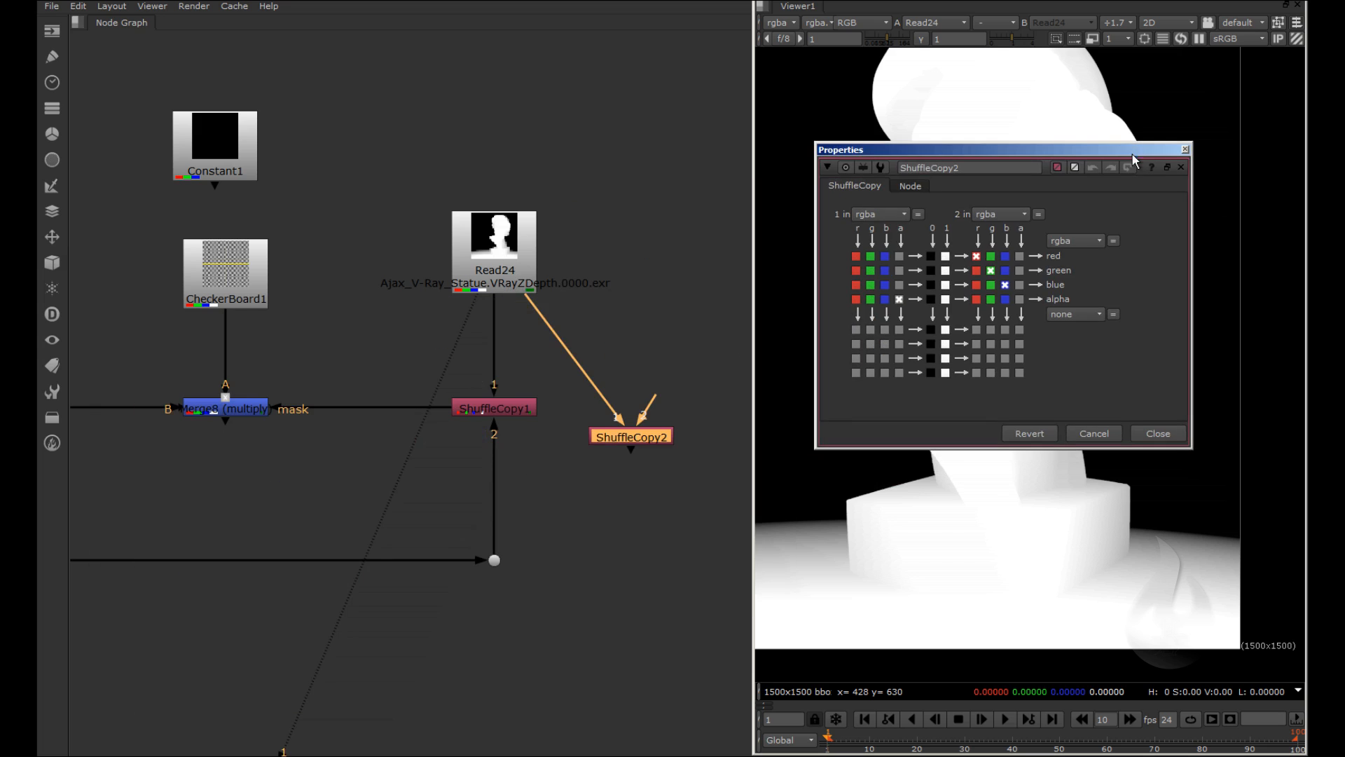
mouse_move(304, 495)
left_mouse_down()
mouse_move(426, 287)
mouse_move(111, 328)
left_mouse_up()
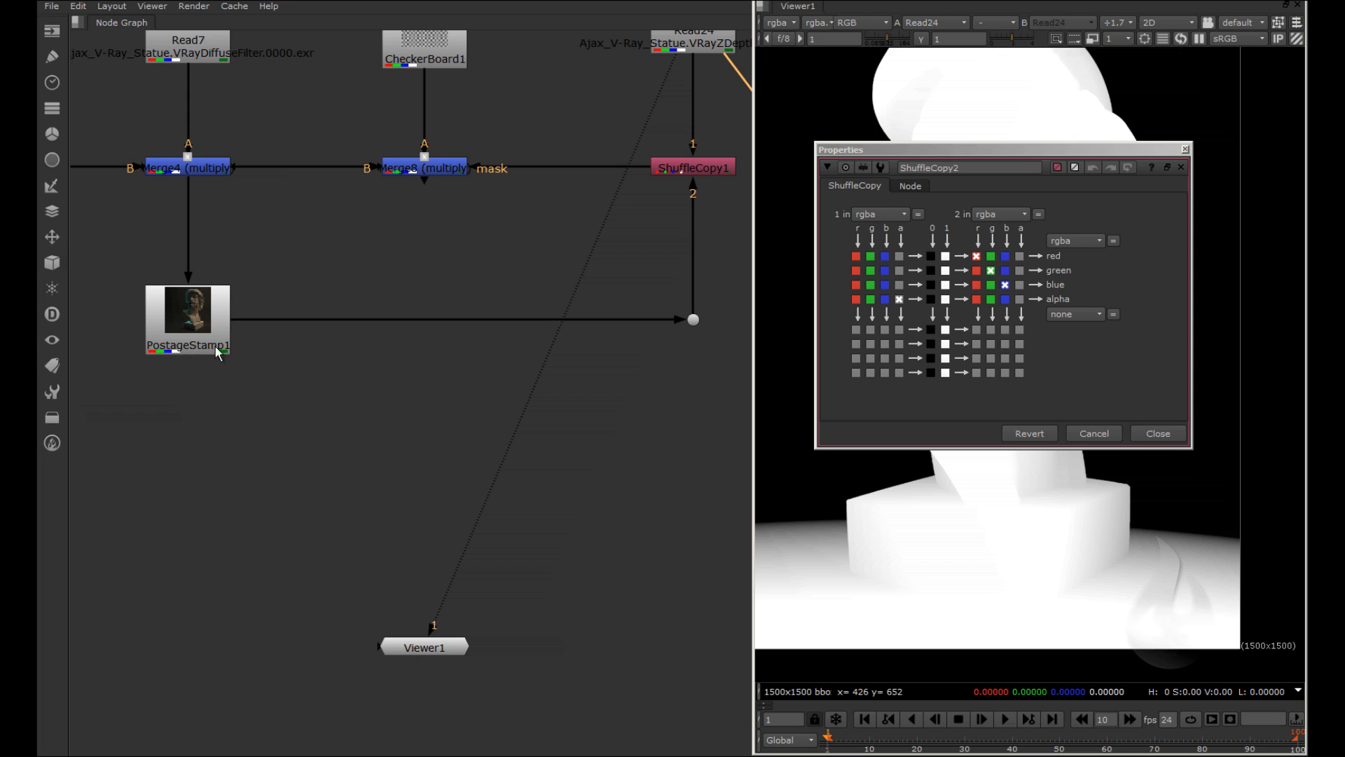
Browse the utility node list briefly and pan to reveal the Read and Merge chain
left_click(58, 419)
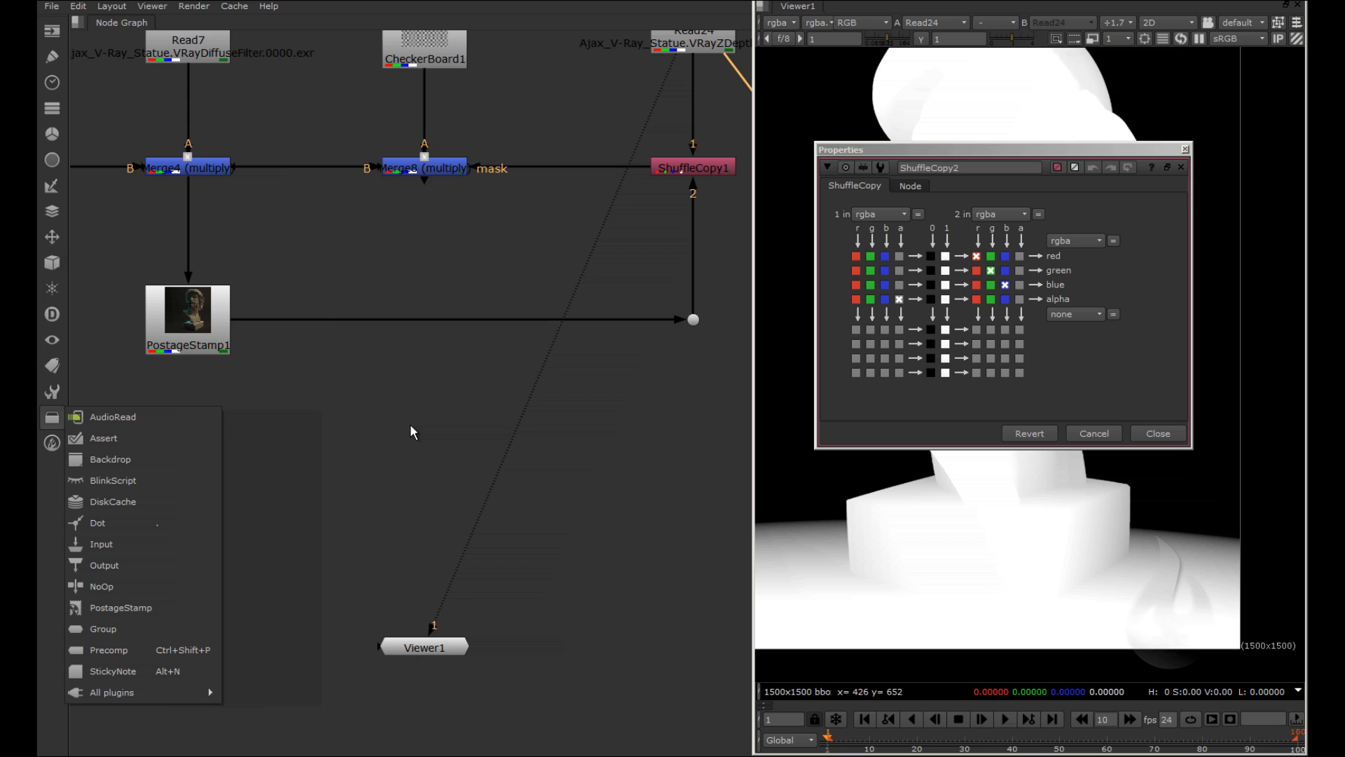
key("Escape")
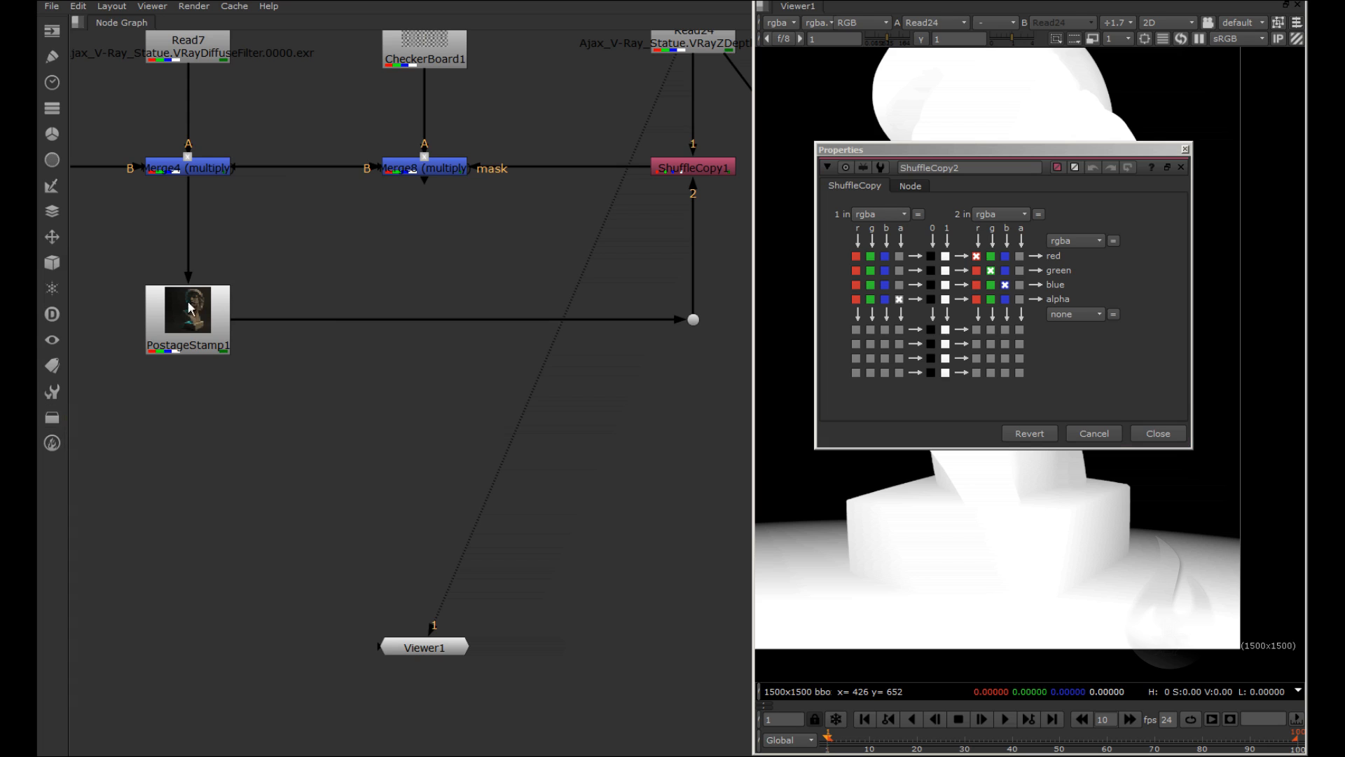
left_click_drag(214, 256, 354, 317)
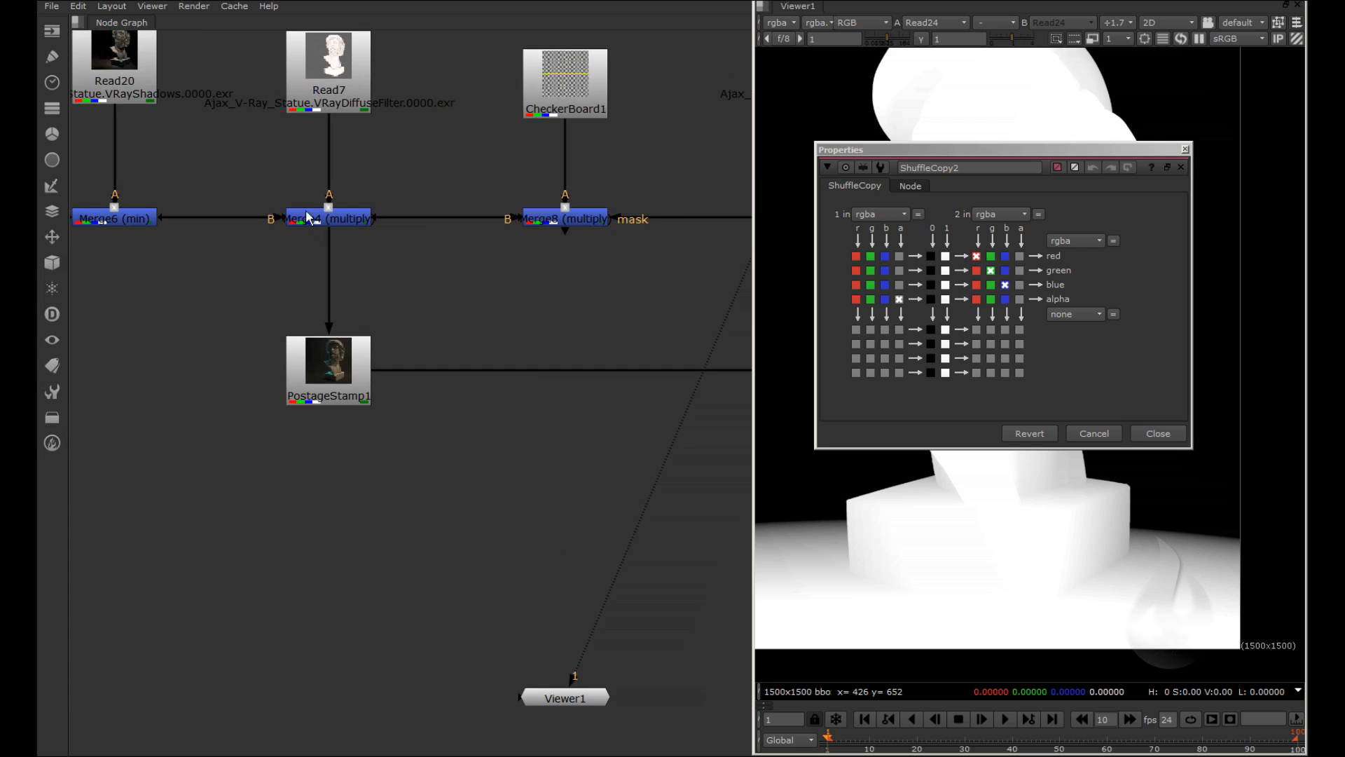
scroll(433, 325, "up", 2)
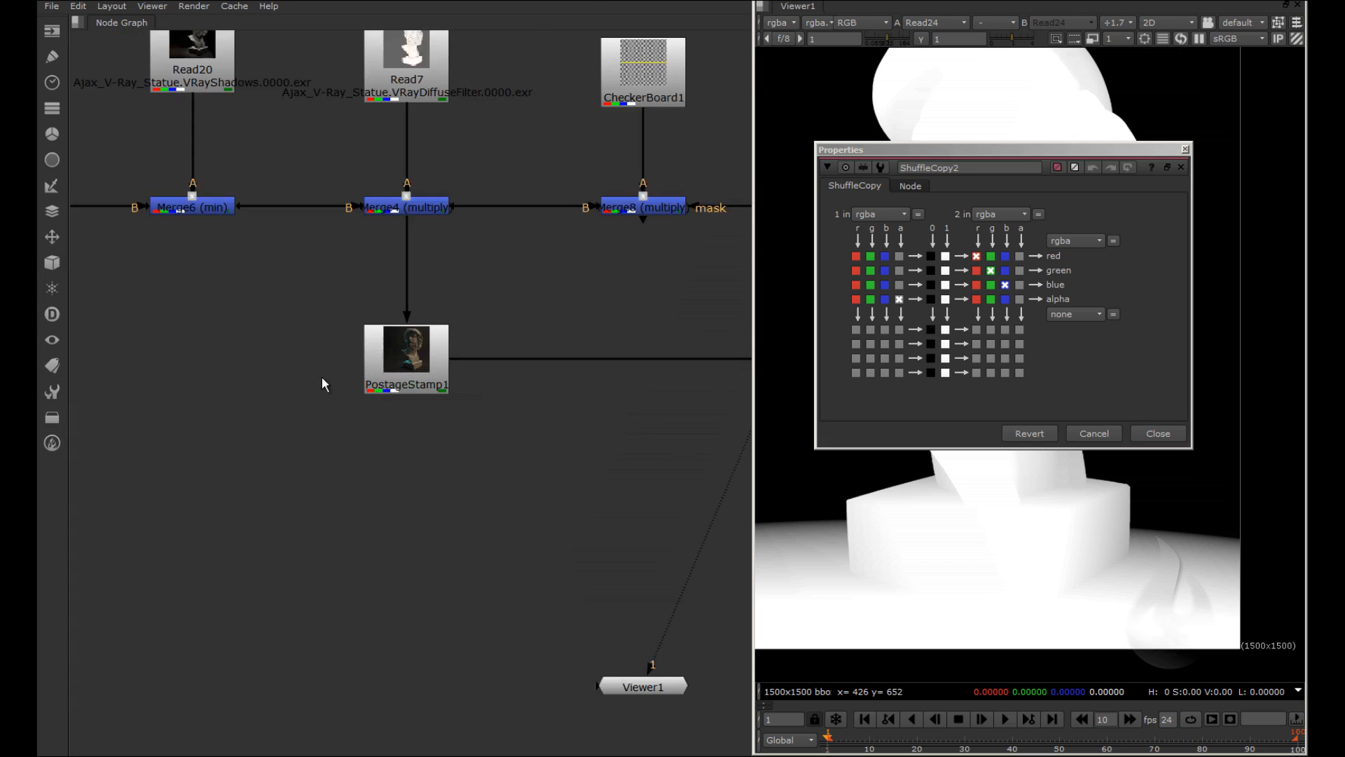
left_click_drag(601, 392, 411, 396)
scroll(411, 395, "down", 2)
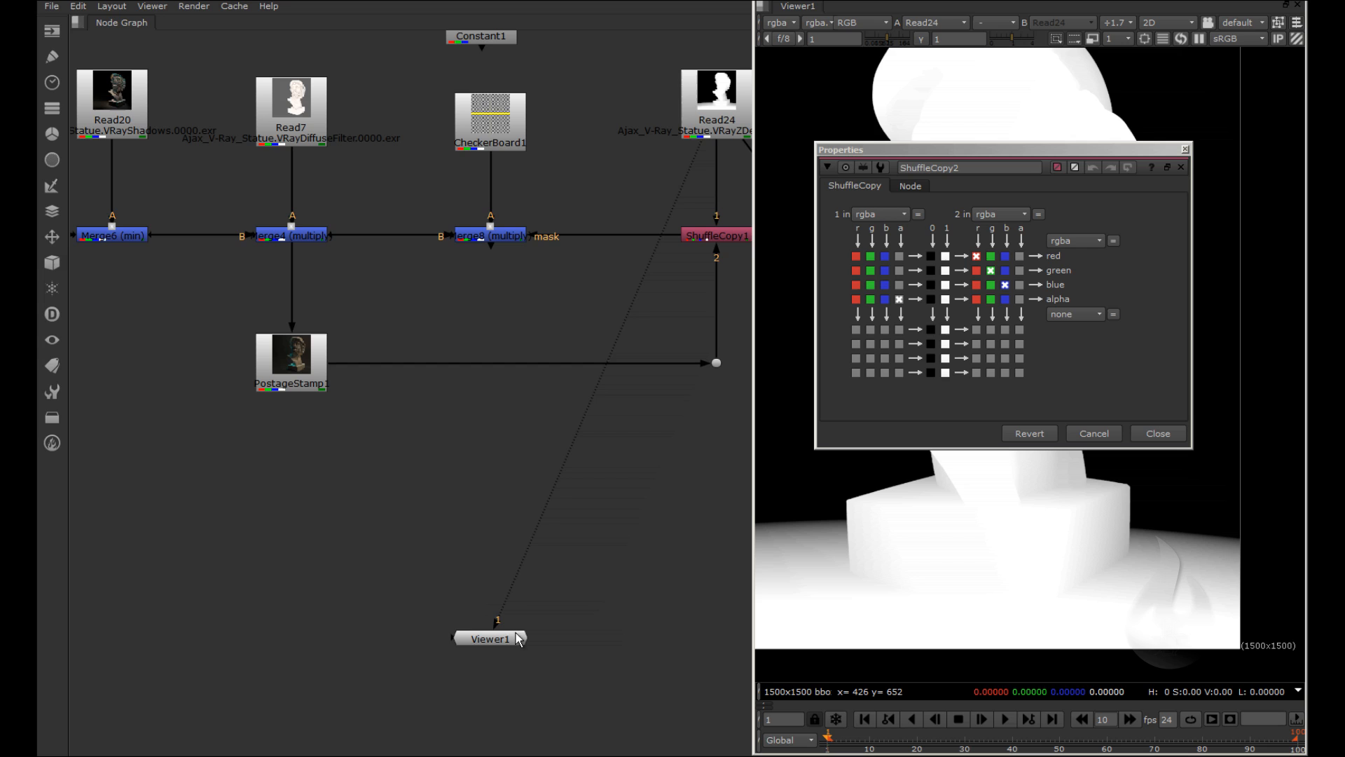
left_click_drag(504, 646, 525, 644)
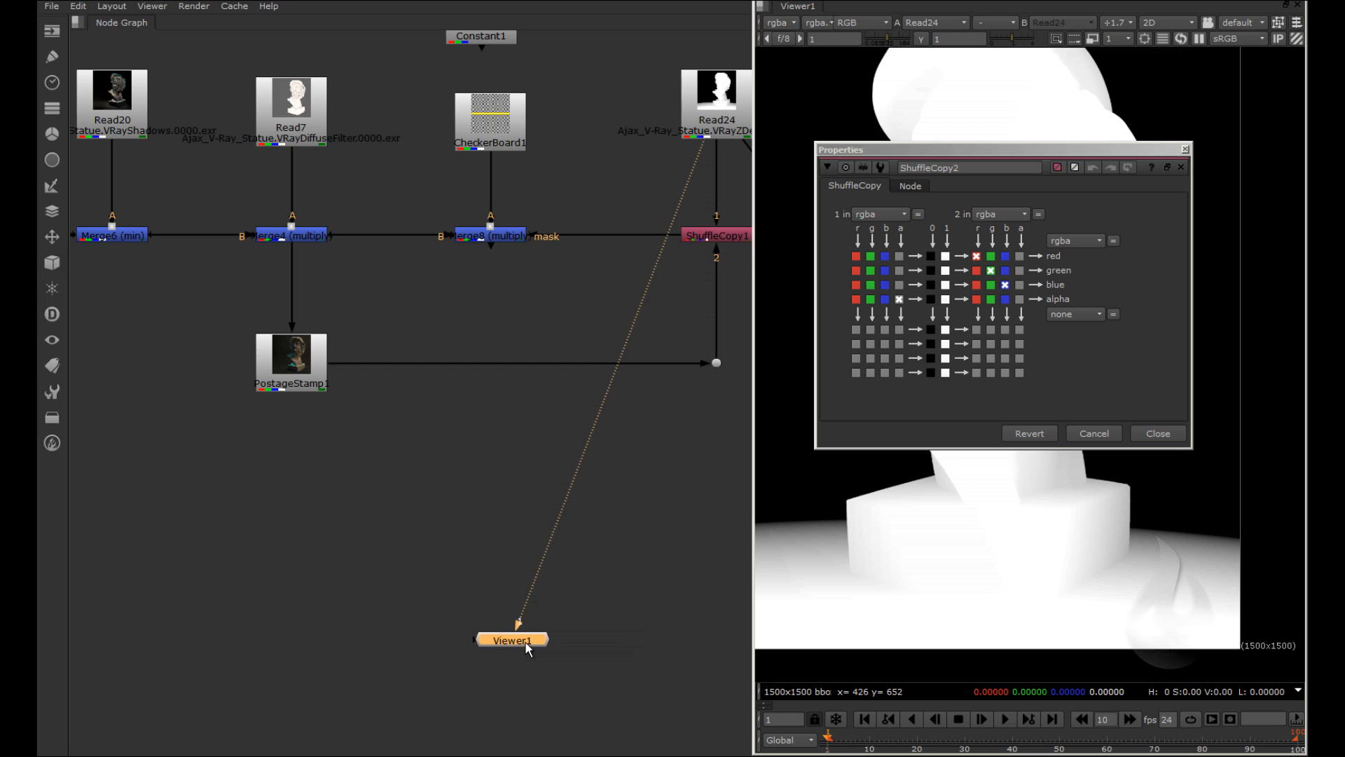
scroll(224, 364, "down", 2)
left_click_drag(224, 364, 344, 369)
Duplicate PostageStamp1 as PostageStamp2 and place it below the Read18 Merge node
left_click(381, 383)
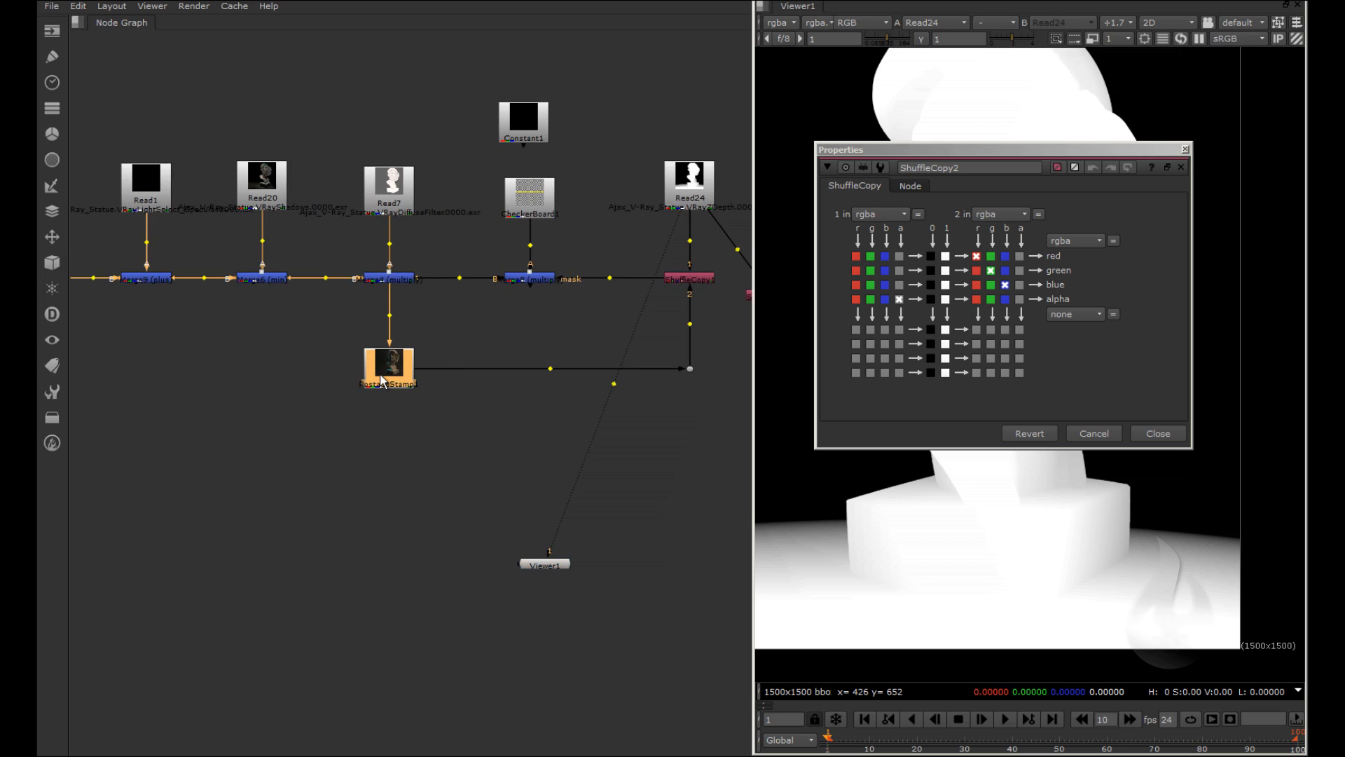
left_click(357, 443)
key("ctrl+v")
mouse_move(356, 442)
left_mouse_down()
mouse_move(184, 422)
mouse_move(476, 421)
mouse_move(263, 442)
mouse_move(444, 435)
mouse_move(498, 281)
left_mouse_up()
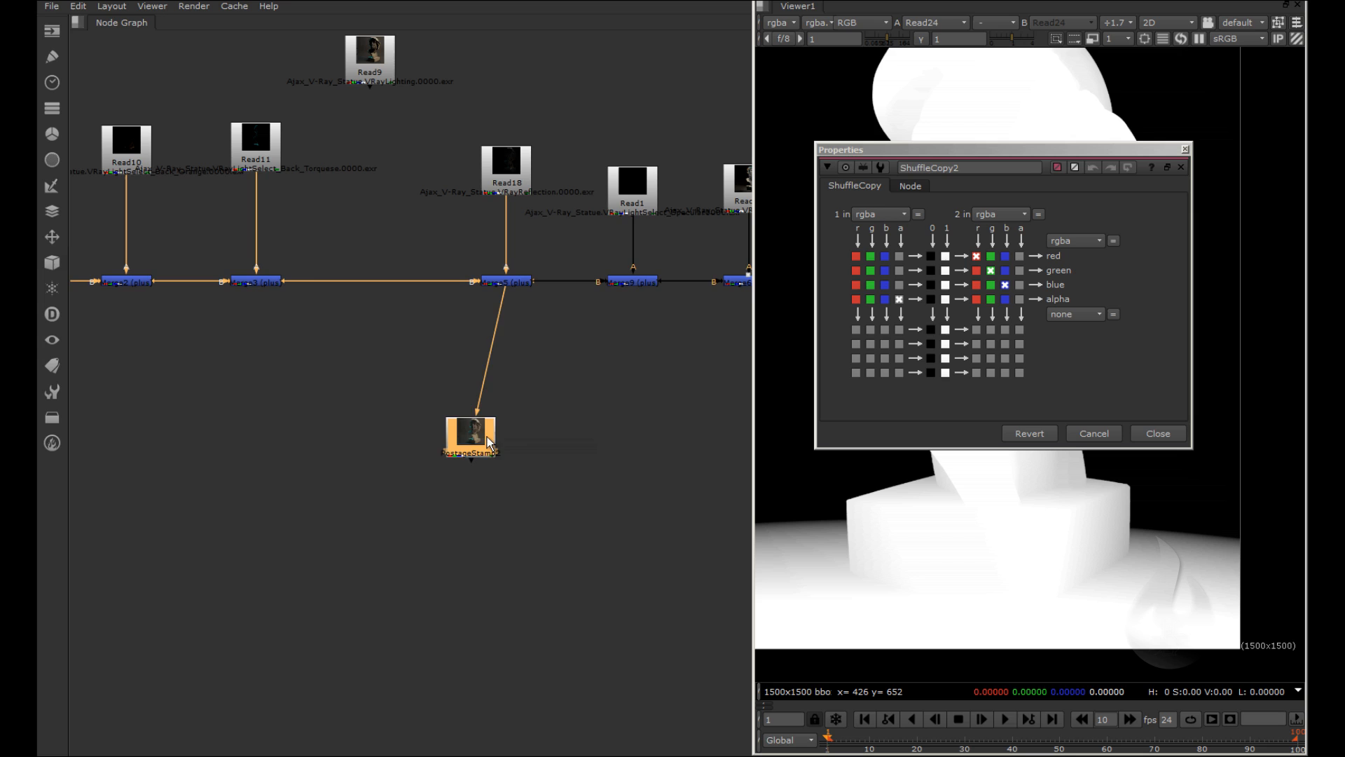
mouse_move(487, 437)
left_mouse_down()
mouse_move(518, 398)
mouse_move(341, 388)
left_mouse_up()
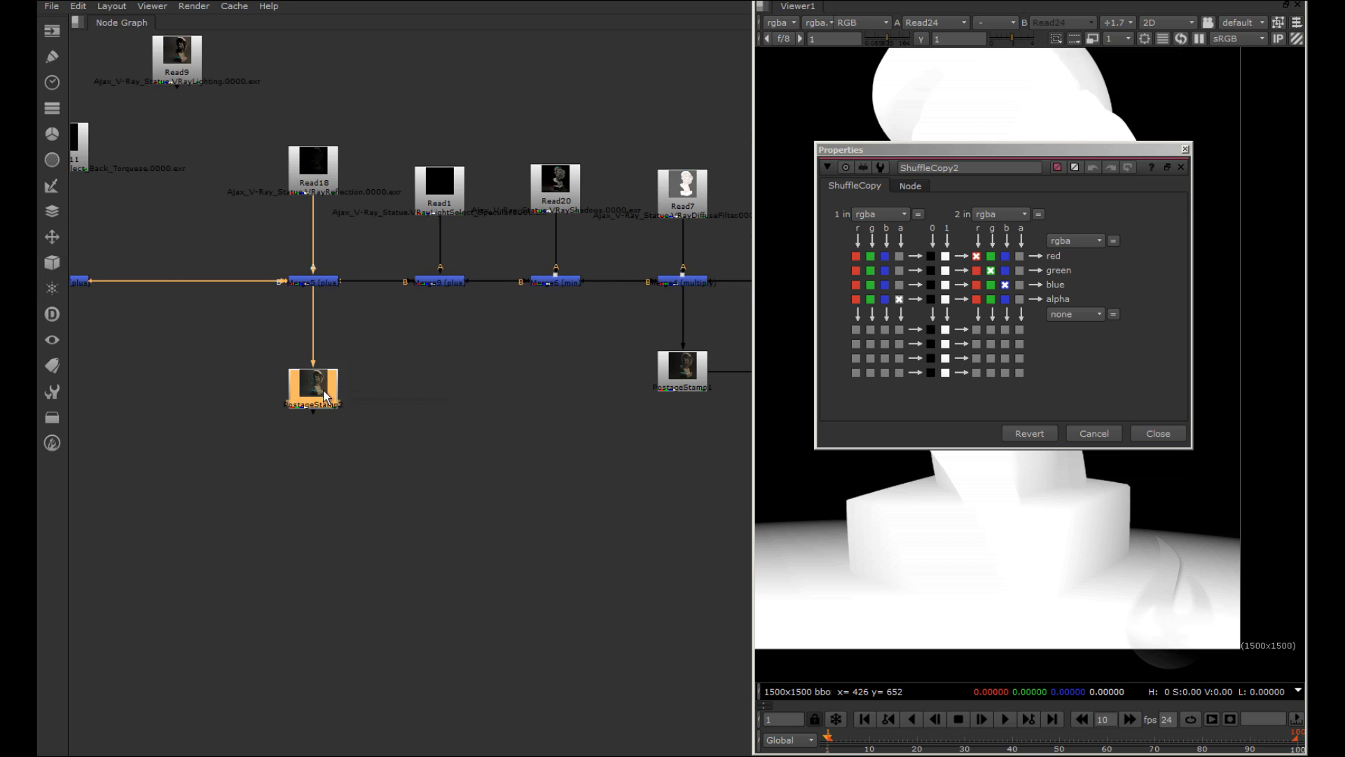
scroll(322, 390, "up", 5)
scroll(300, 390, "up", 3)
scroll(356, 350, "down", 4)
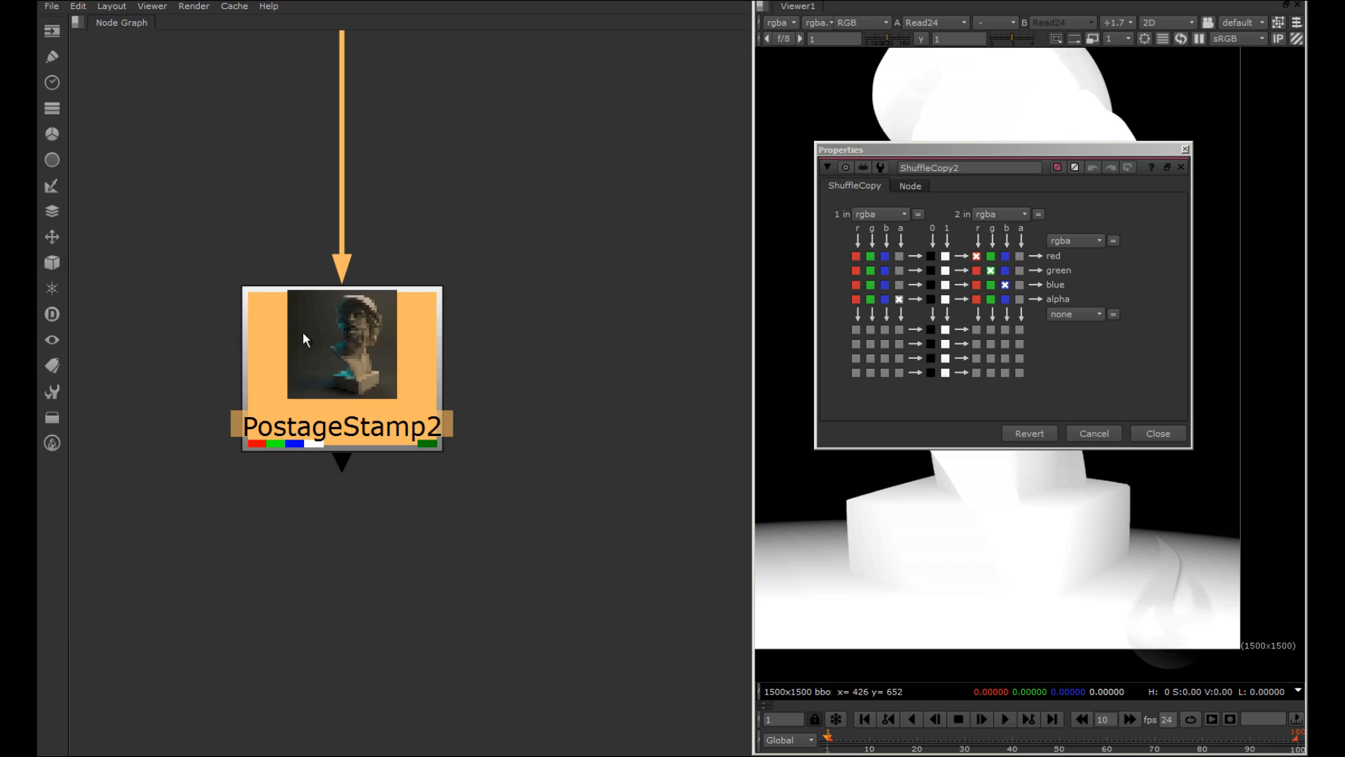
scroll(304, 346, "down", 3)
scroll(299, 381, "down", 2)
scroll(303, 378, "down", 1)
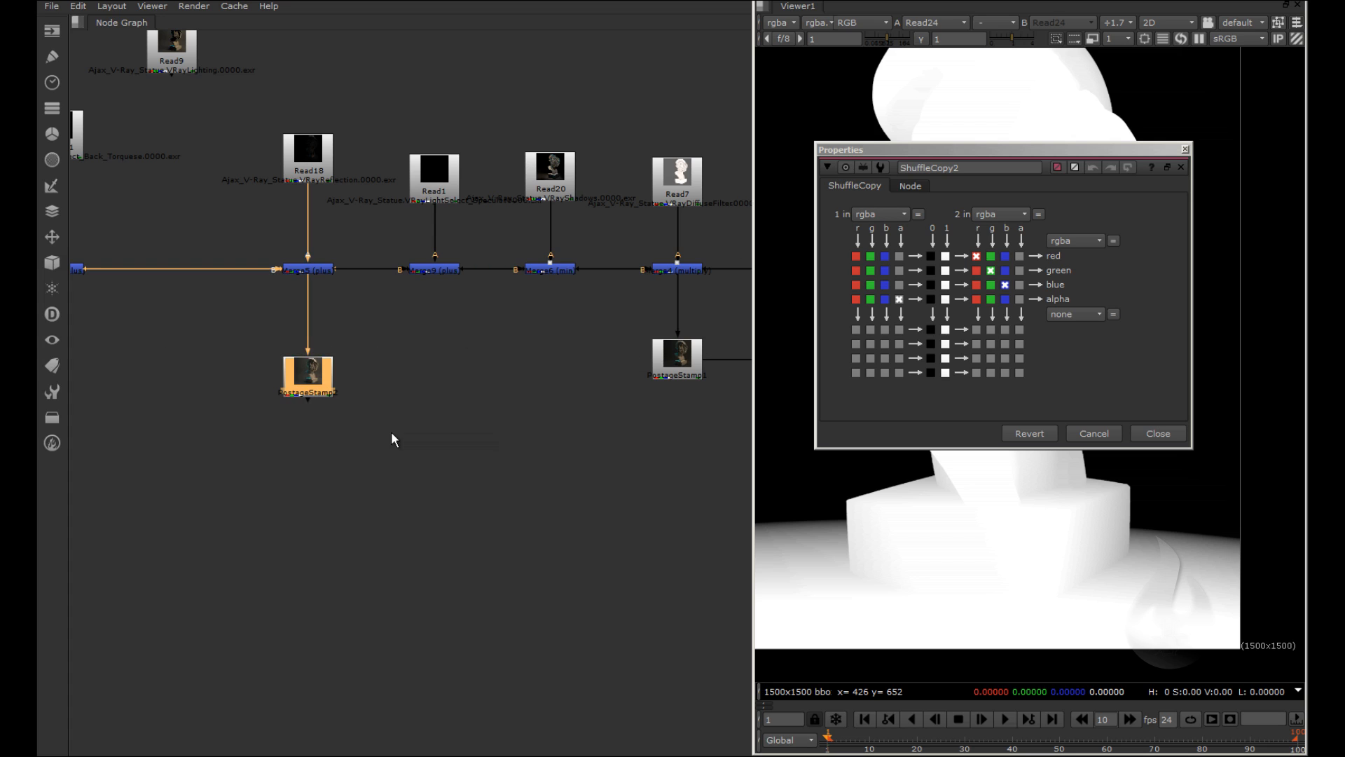
Try routing ShuffleCopy2's second input to a Merge node and check PostageStamp1's settings
left_click_drag(529, 429, 159, 447)
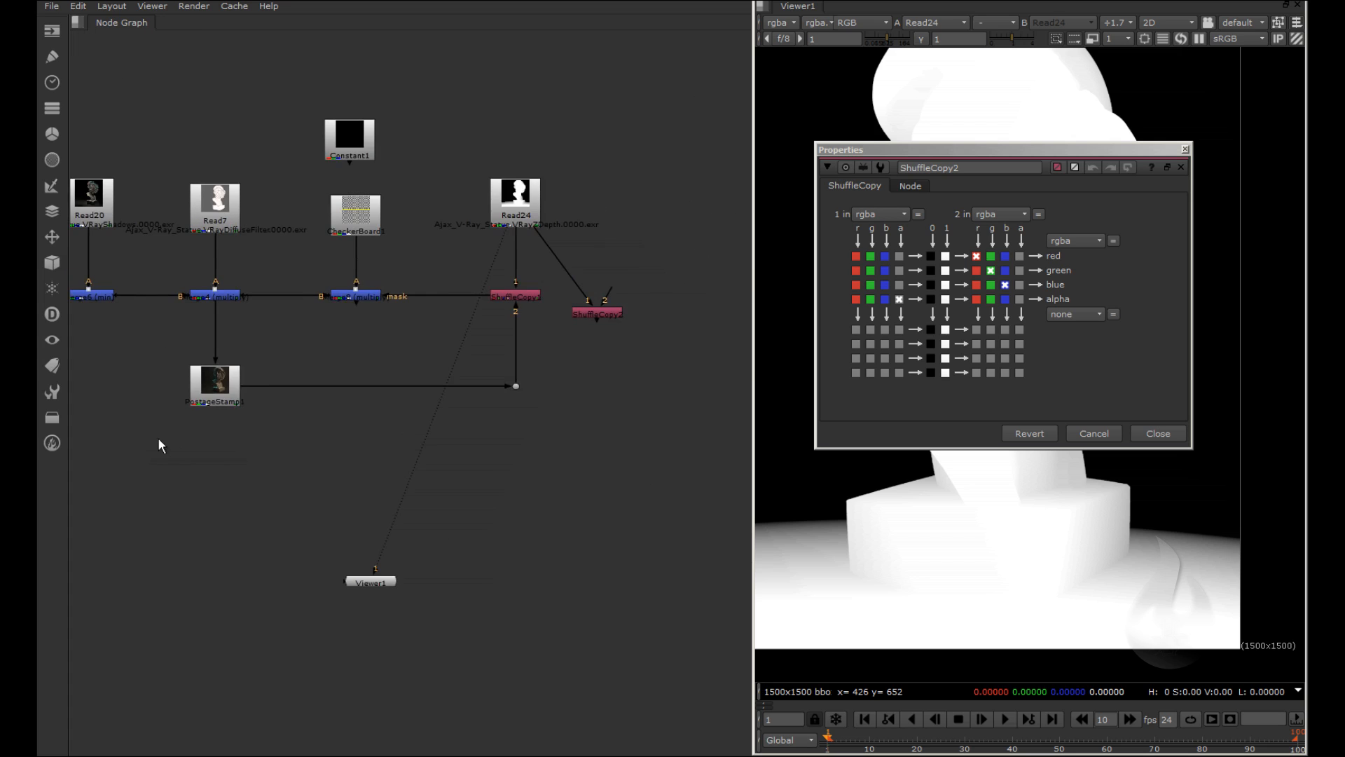
scroll(159, 446, "up", 2)
left_click(234, 398)
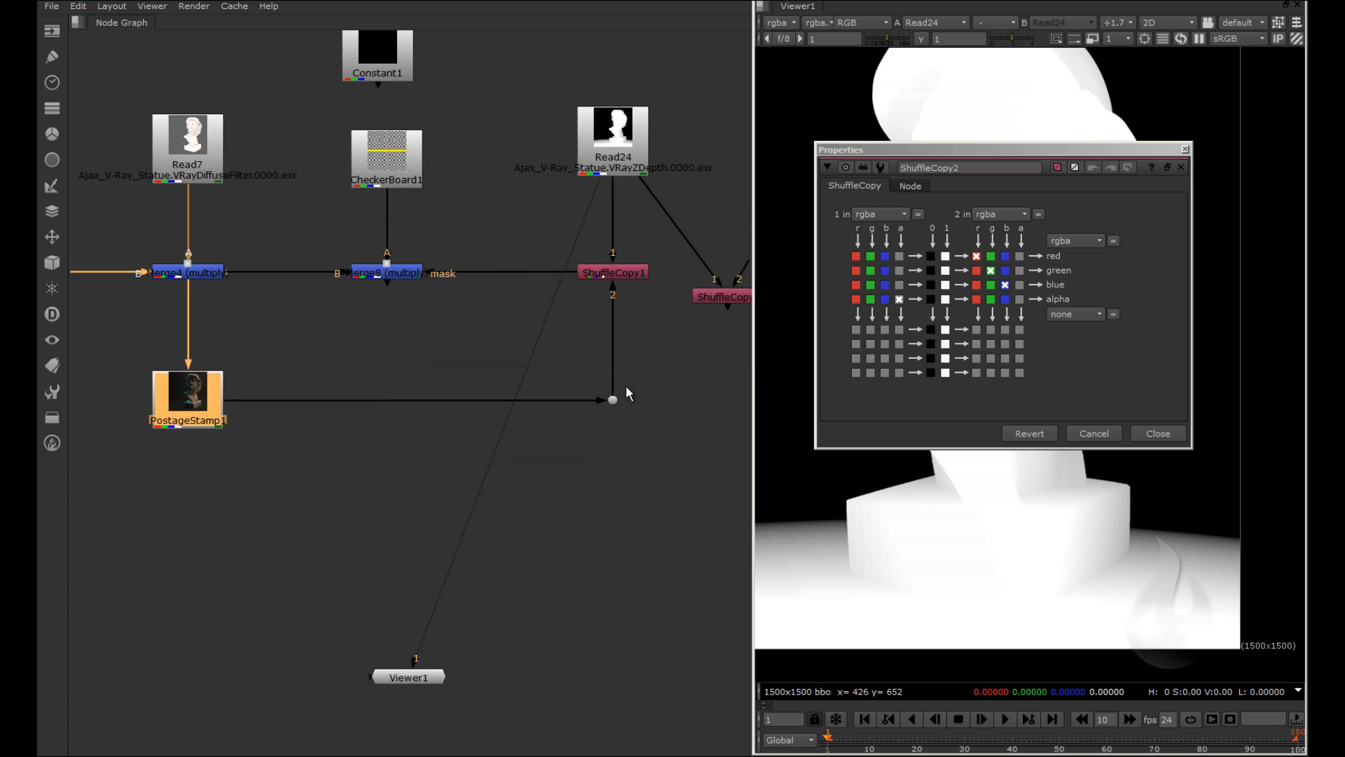
scroll(645, 382, "down", 2)
scroll(518, 390, "down", 3)
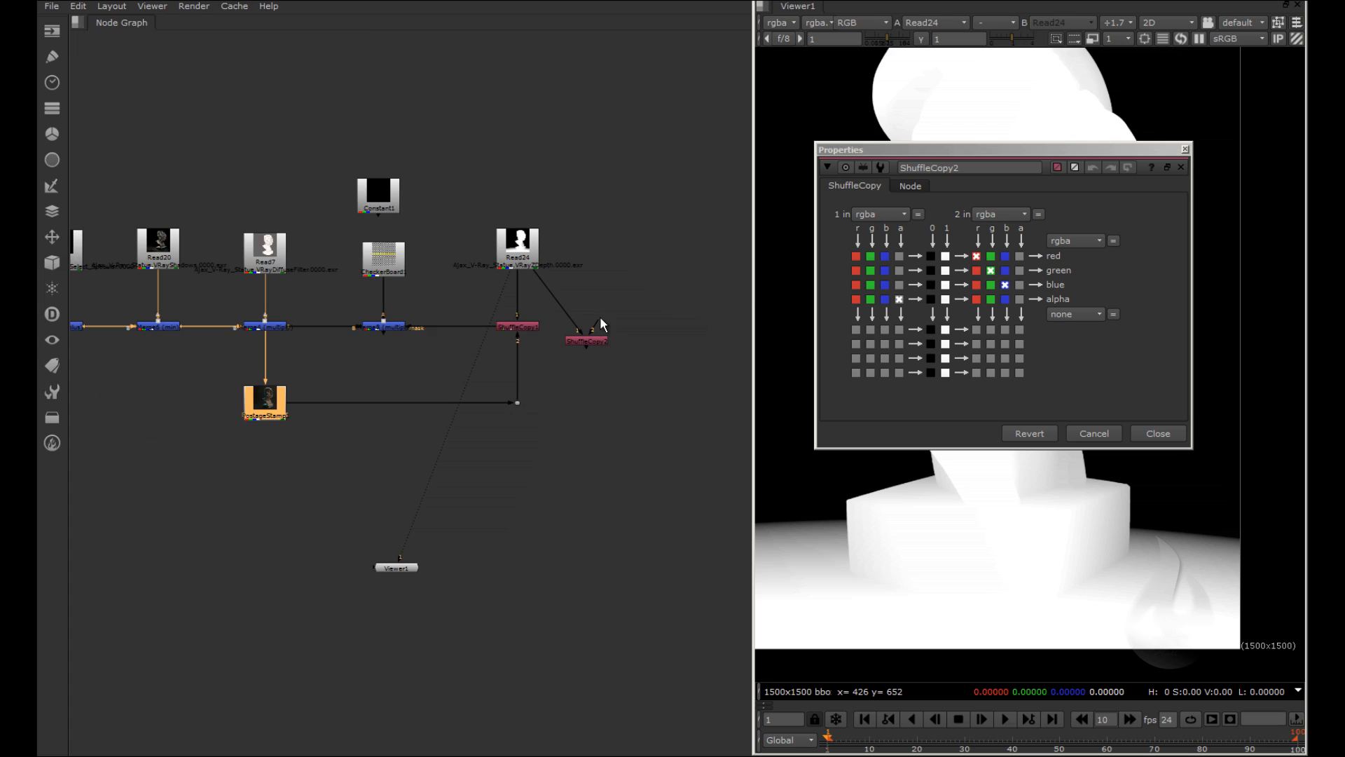
left_click_drag(594, 313, 280, 326)
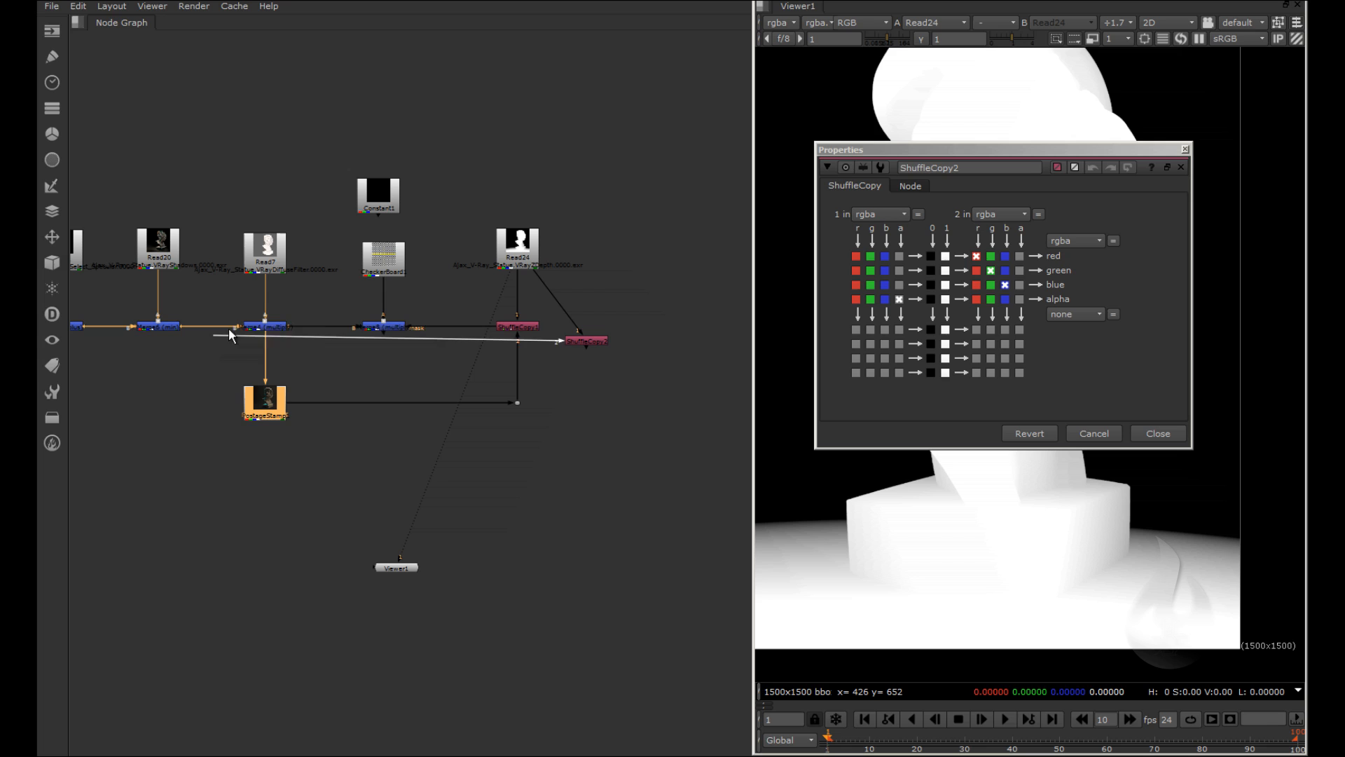
mouse_move(279, 327)
left_mouse_down()
mouse_move(264, 332)
mouse_move(810, 450)
left_mouse_up()
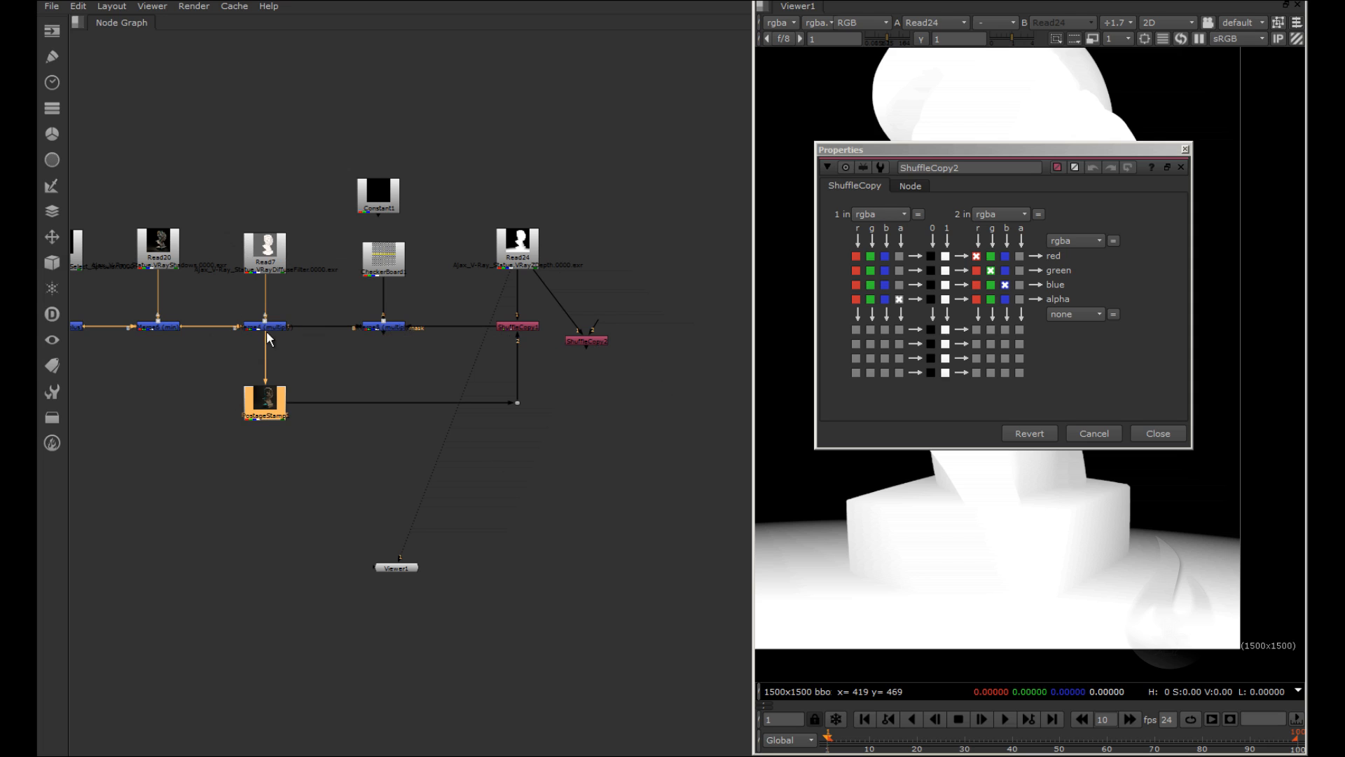
double_click(265, 400)
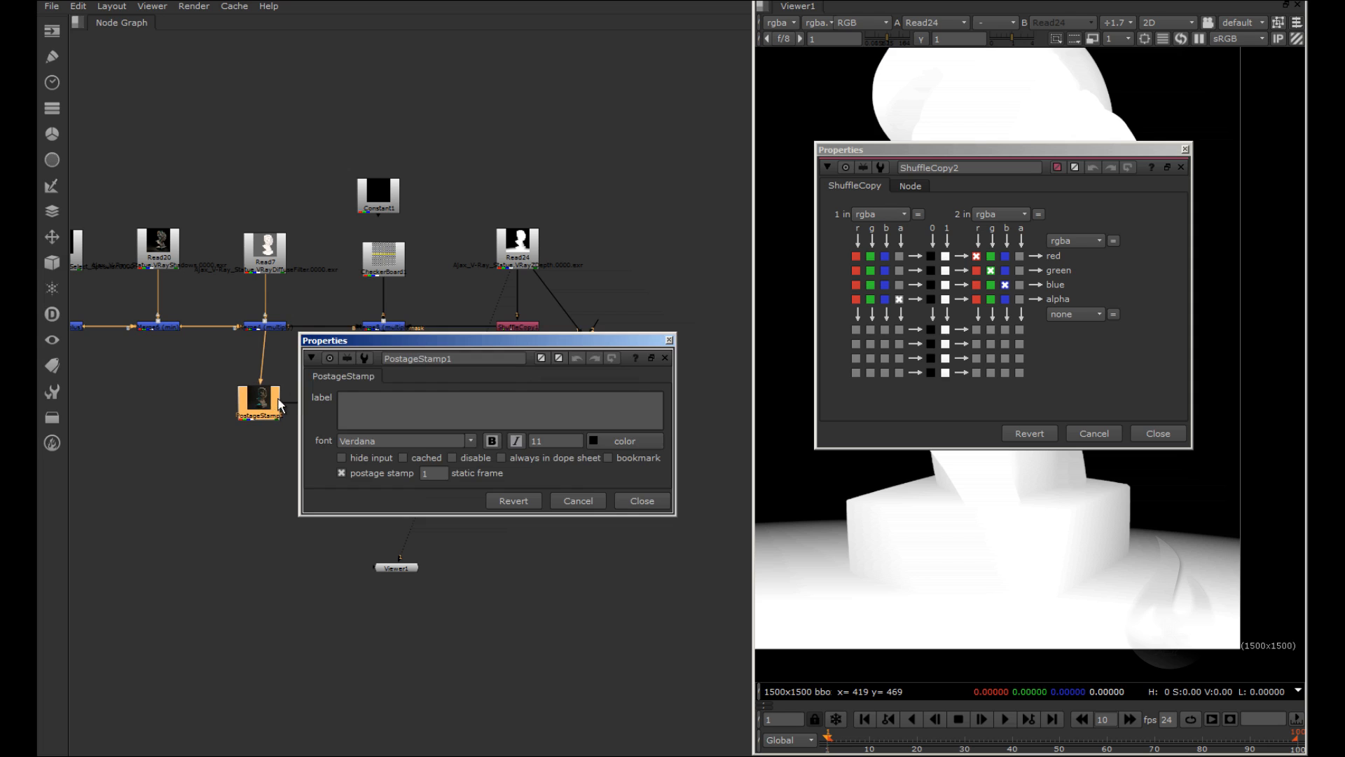
left_click(646, 503)
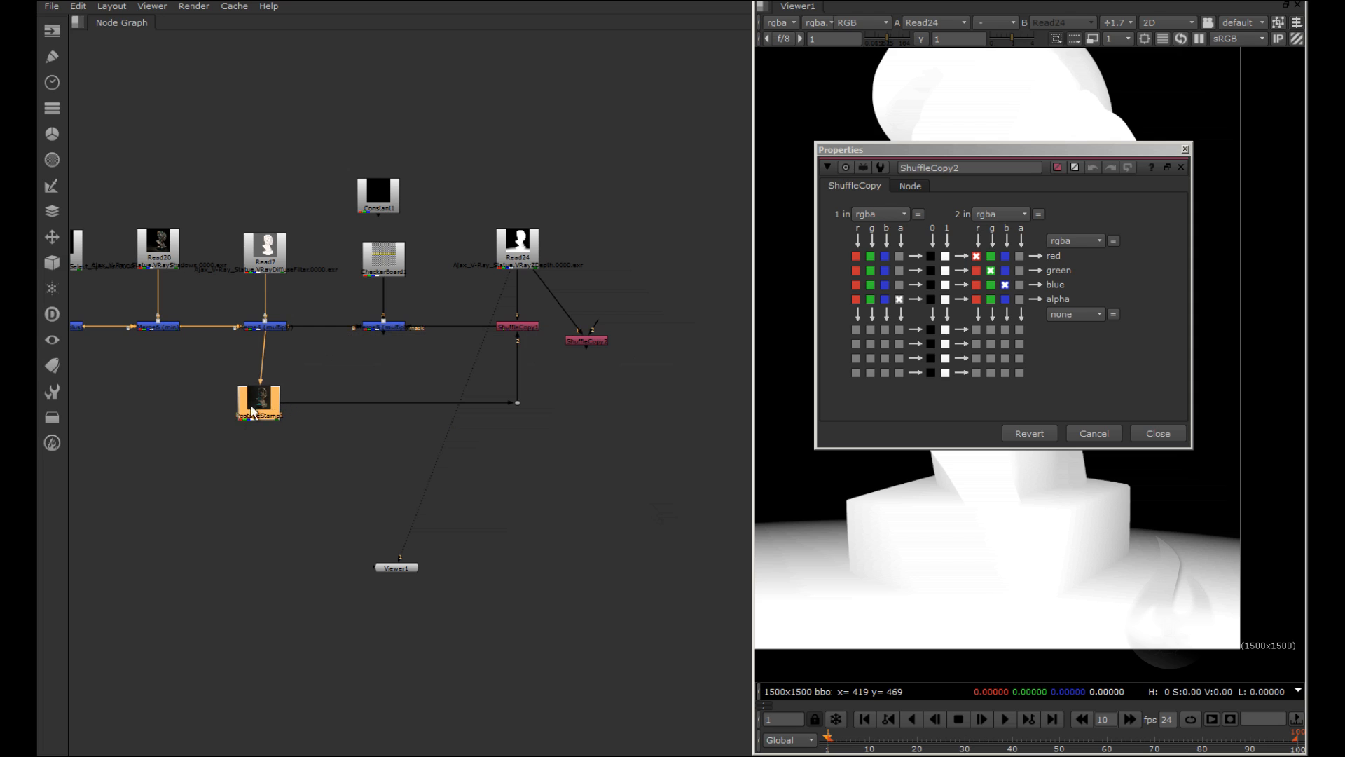
Connect ShuffleCopy2's second input from the Read7 branch through a dot and view its output
mouse_move(584, 342)
left_mouse_down()
mouse_move(596, 402)
mouse_move(266, 329)
left_mouse_up()
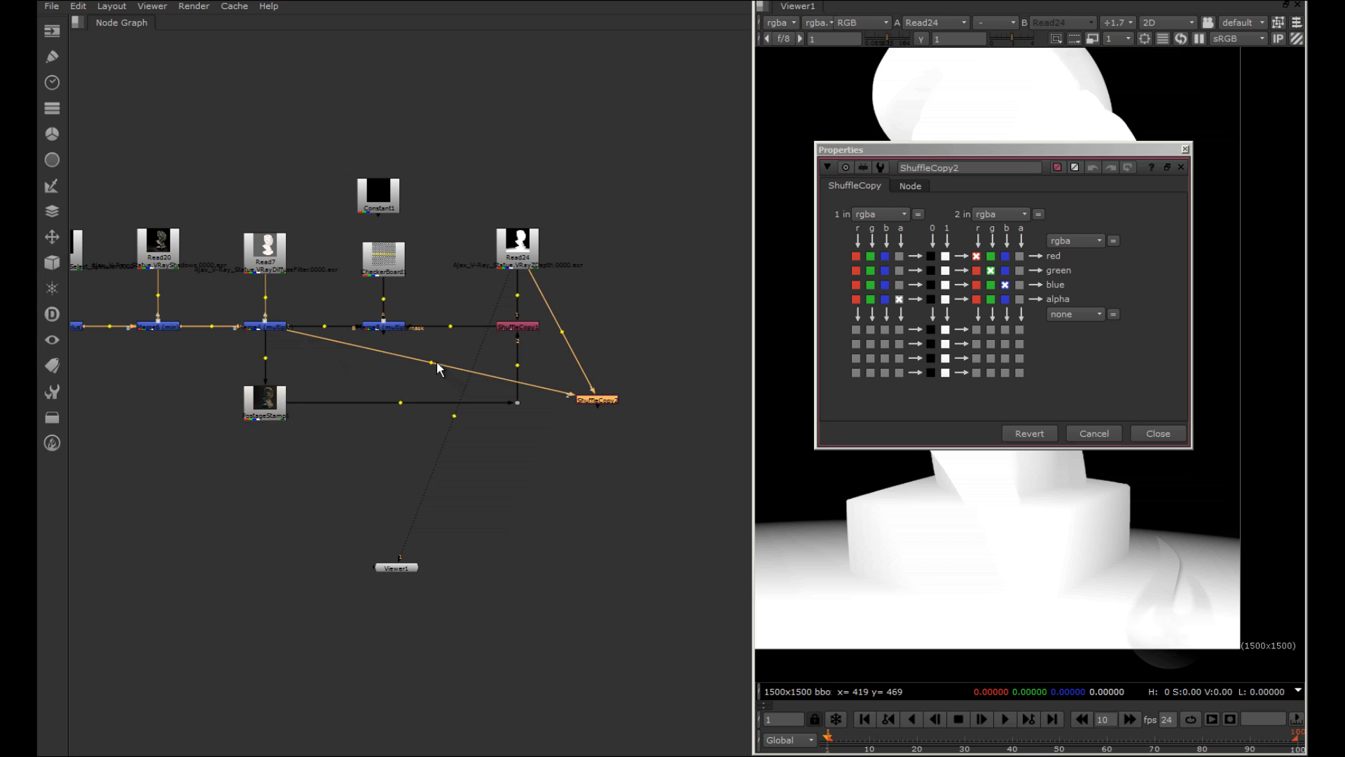
left_click_drag(436, 361, 332, 471)
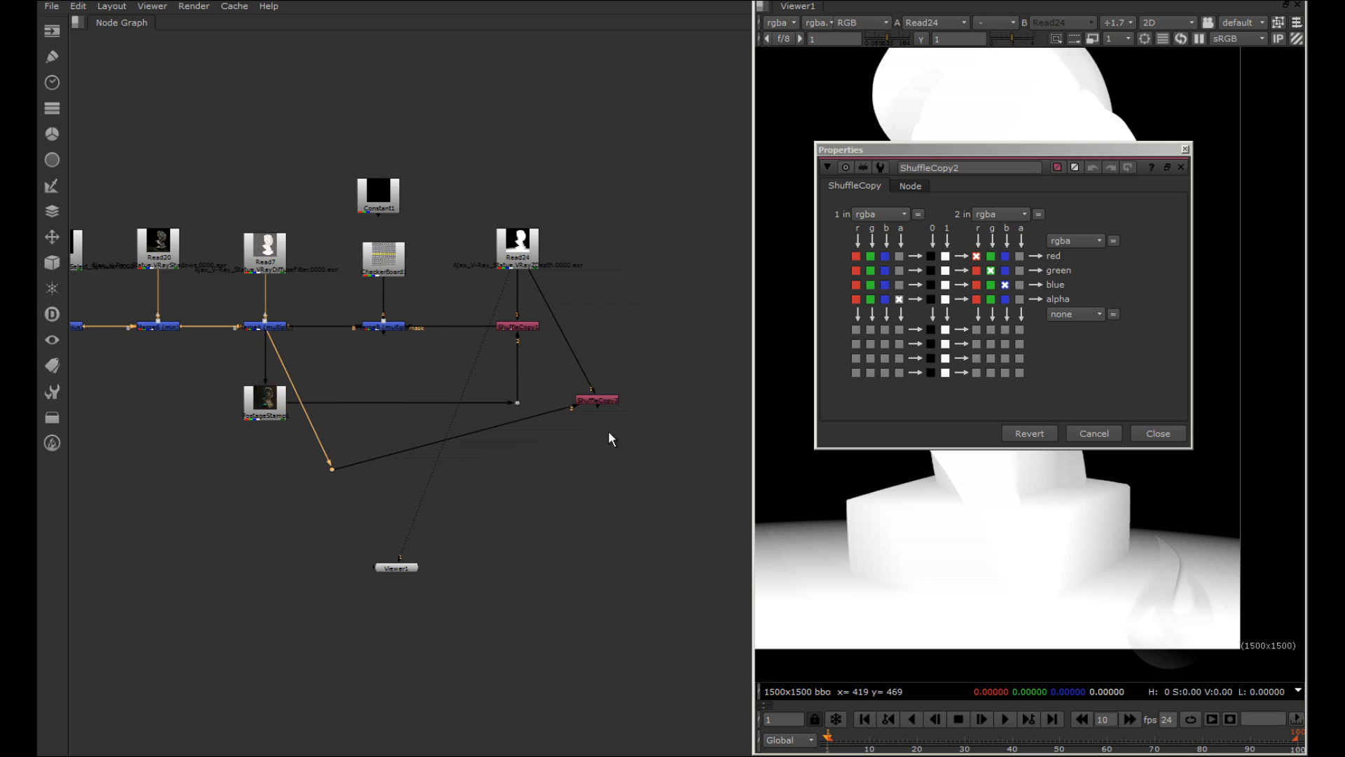
left_click(600, 399)
key("1")
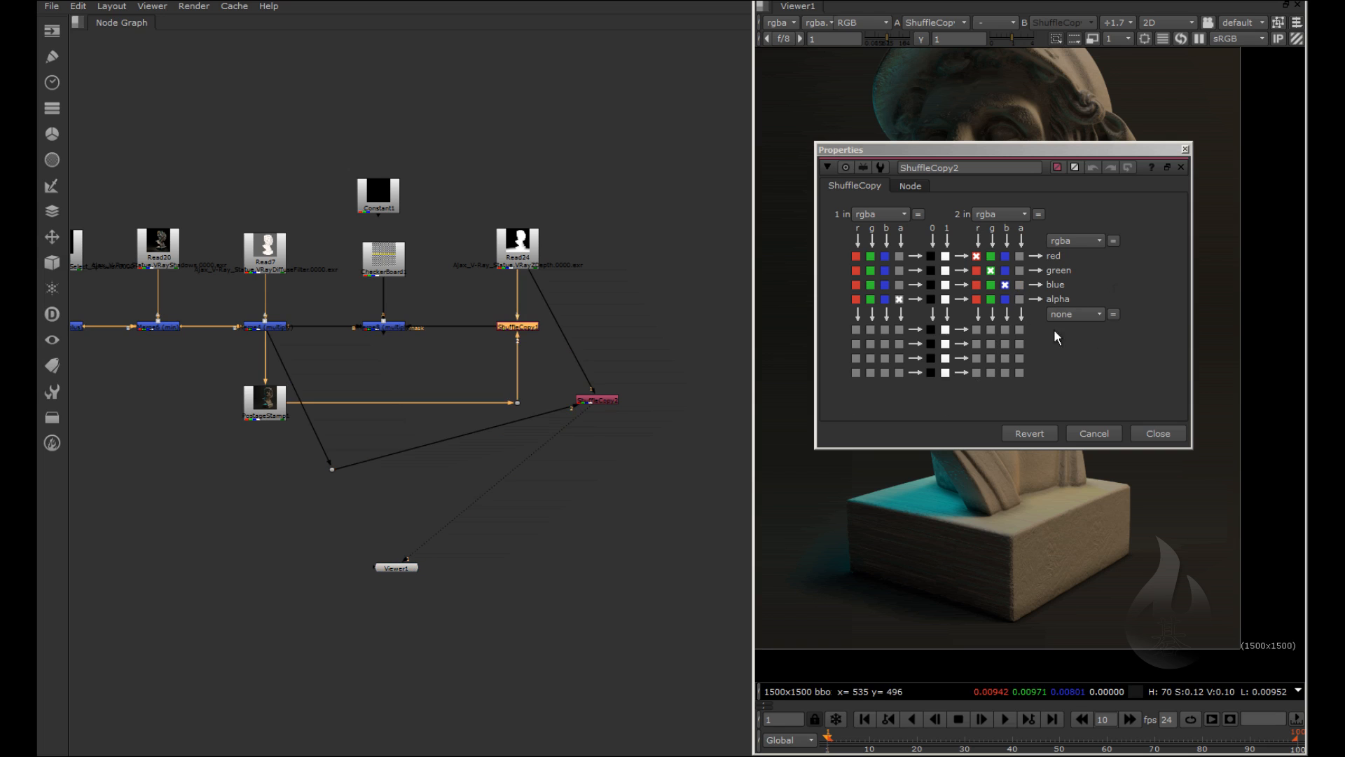
Set ShuffleCopy2's second output layer to Z_Depth, then start creating a new layer
left_click(1092, 314)
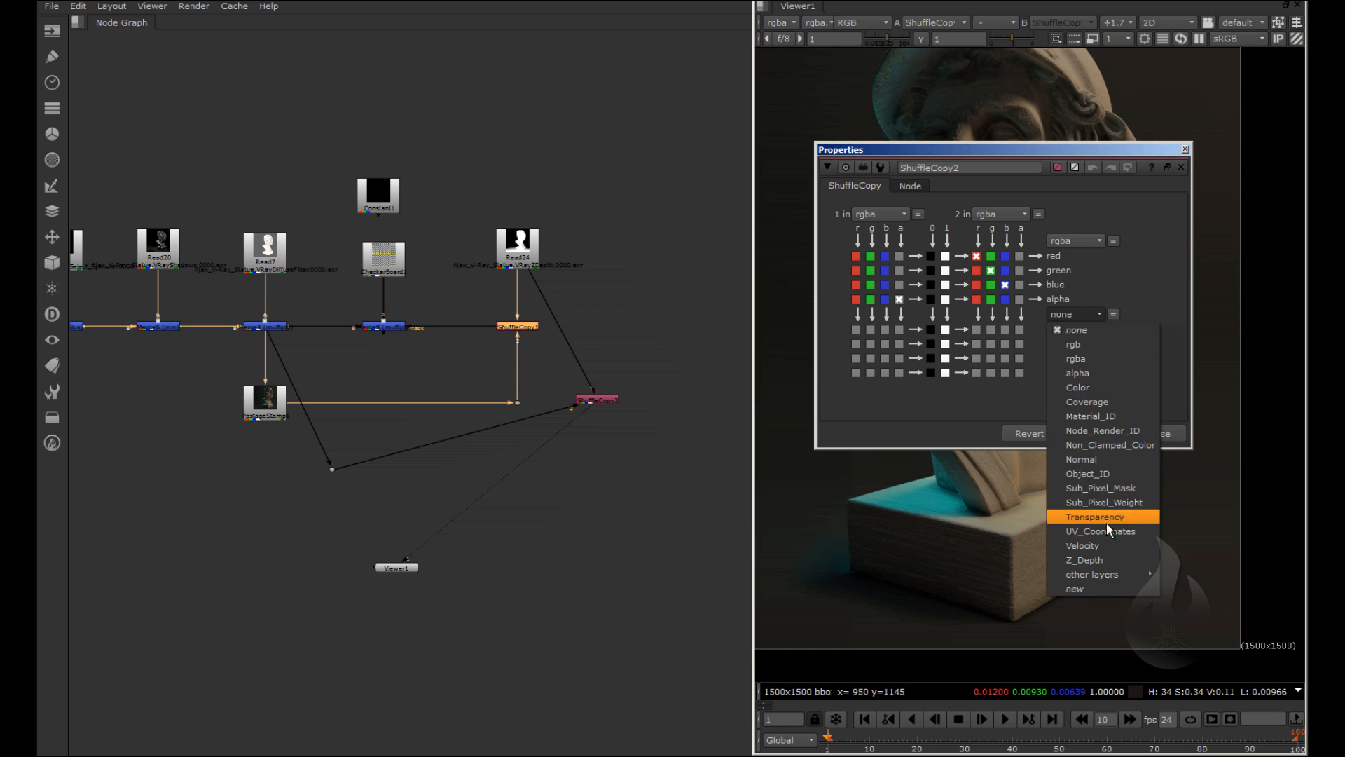
left_click(1095, 563)
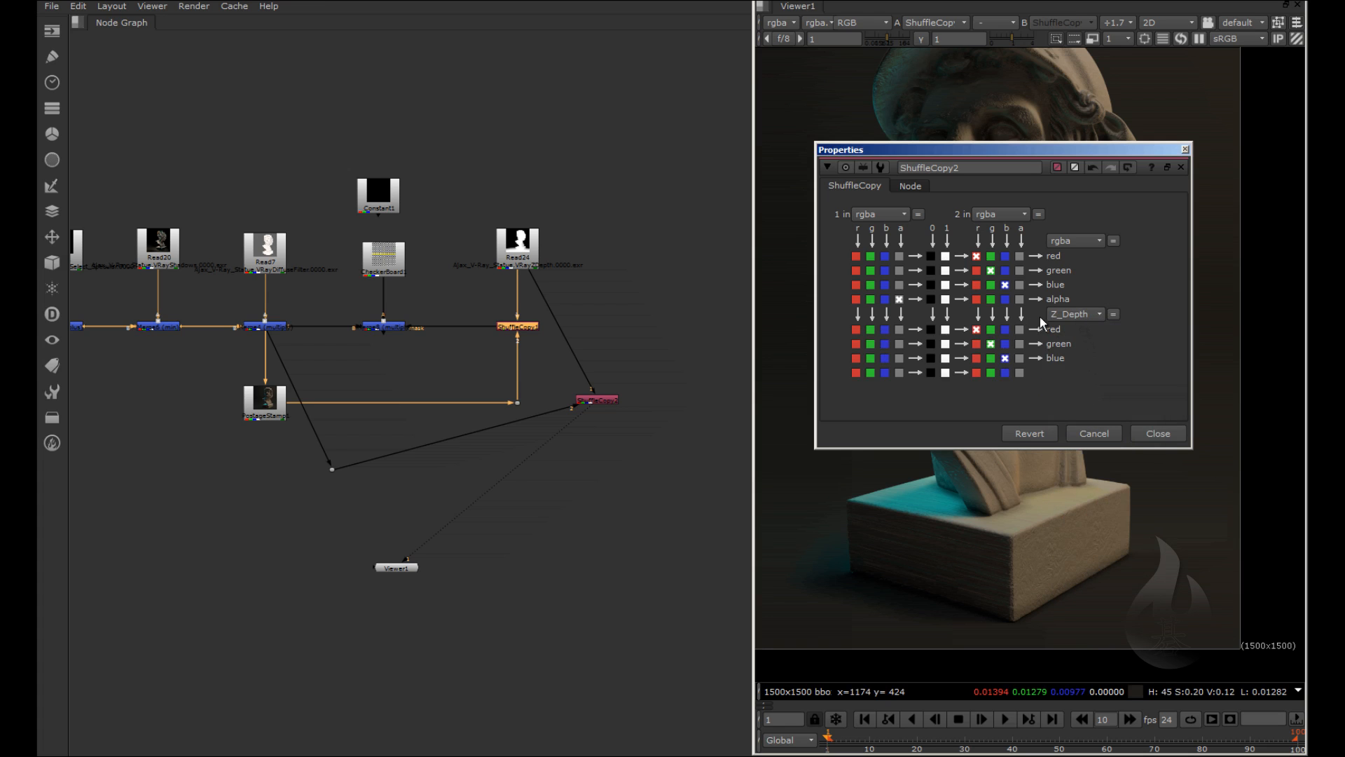
left_click(1084, 314)
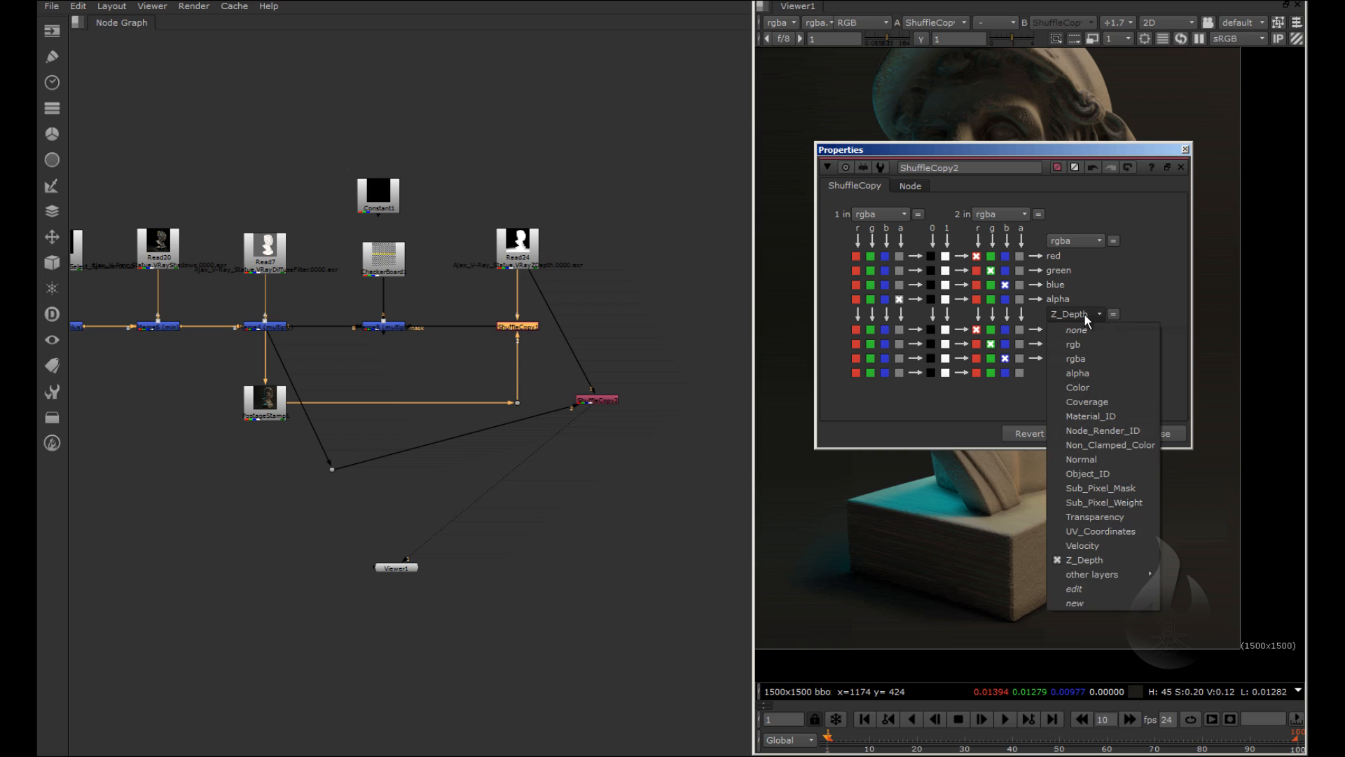
left_click(1106, 601)
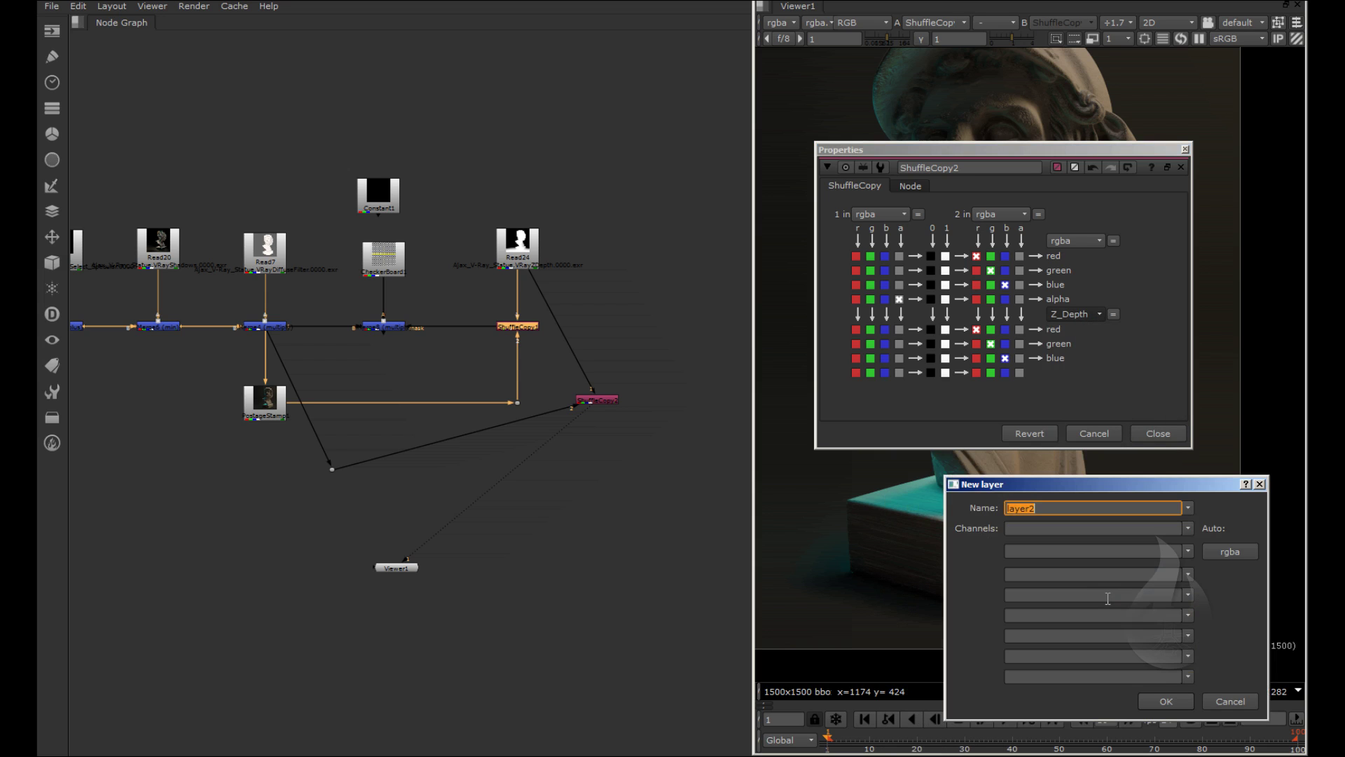
Create layer2 with an ajaxzdepht channel for ShuffleCopy2's output, then bring up ShuffleCopy1
left_click(1062, 528)
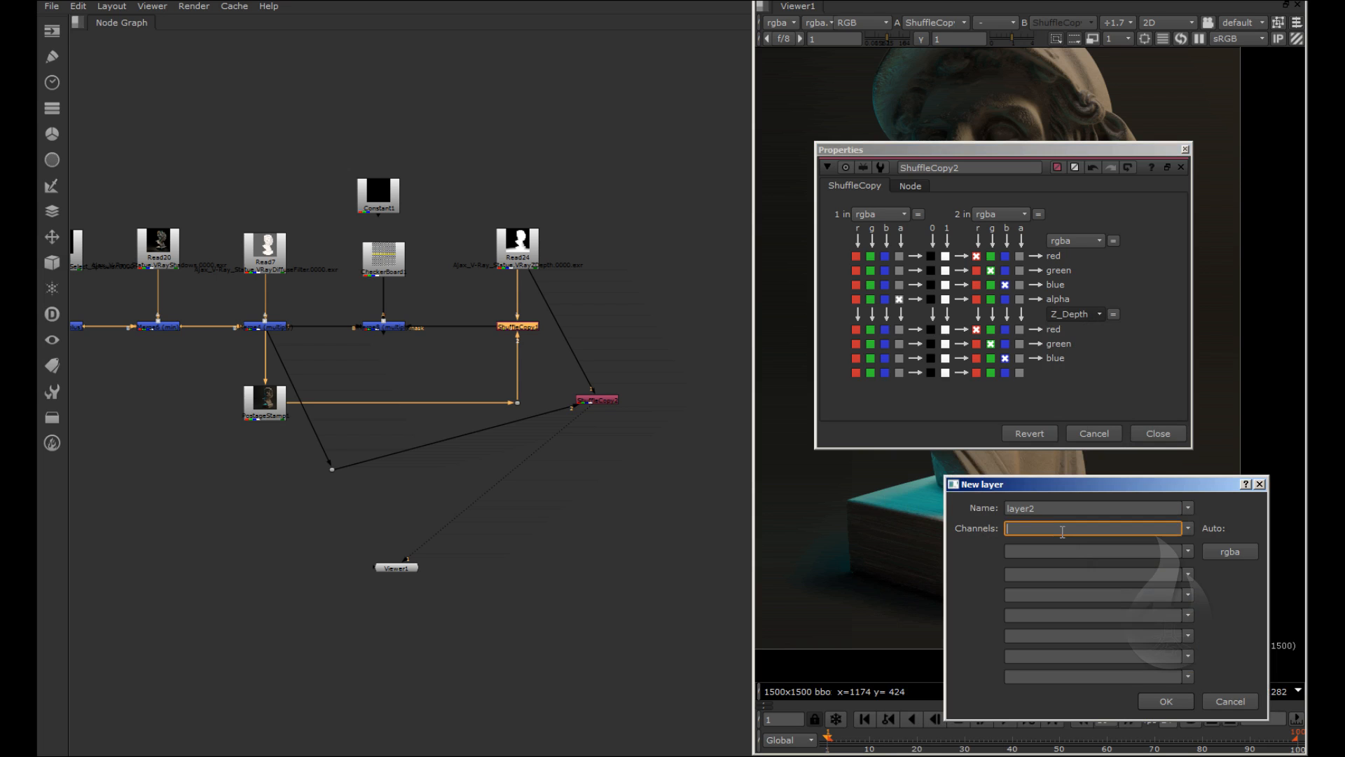
type("ajax")
type("zdephrt")
key("BackSpace")
key("BackSpace")
type("t")
left_click(1168, 702)
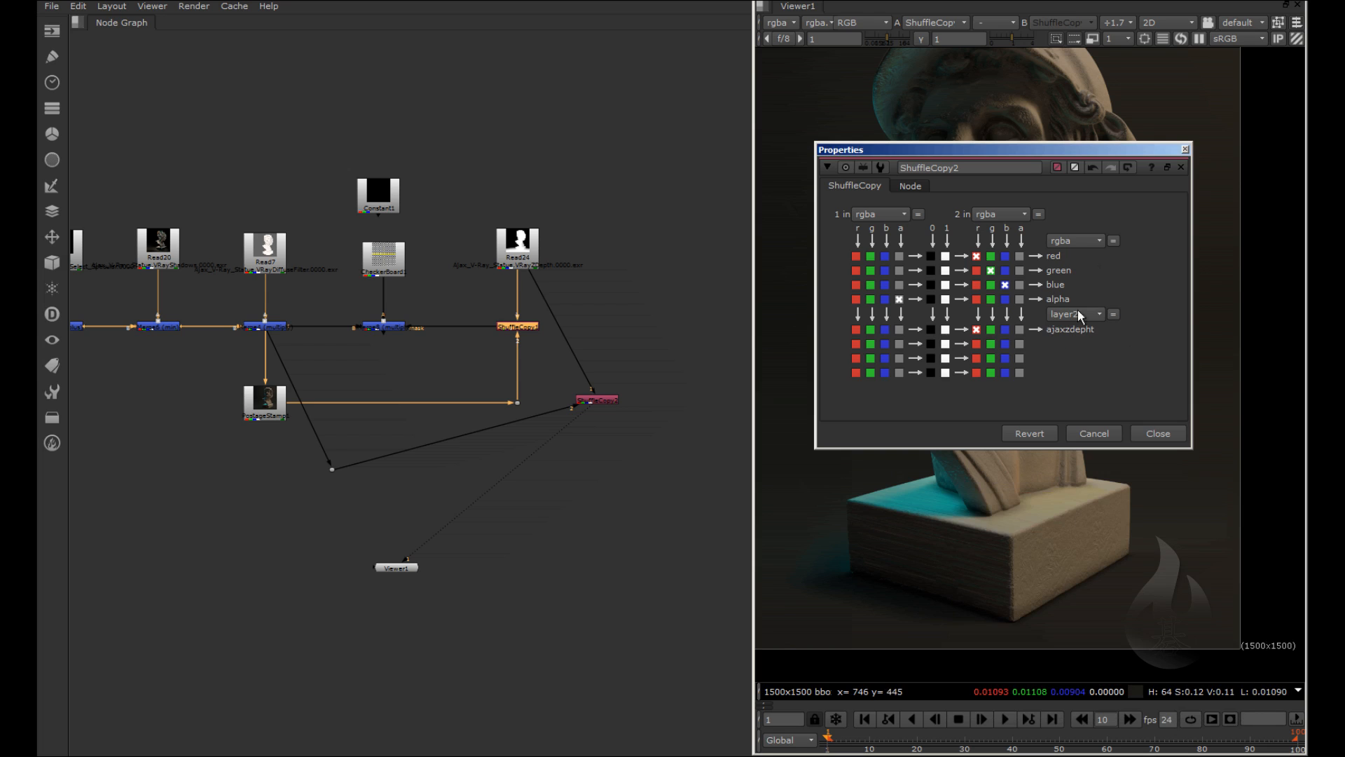
left_click(534, 334)
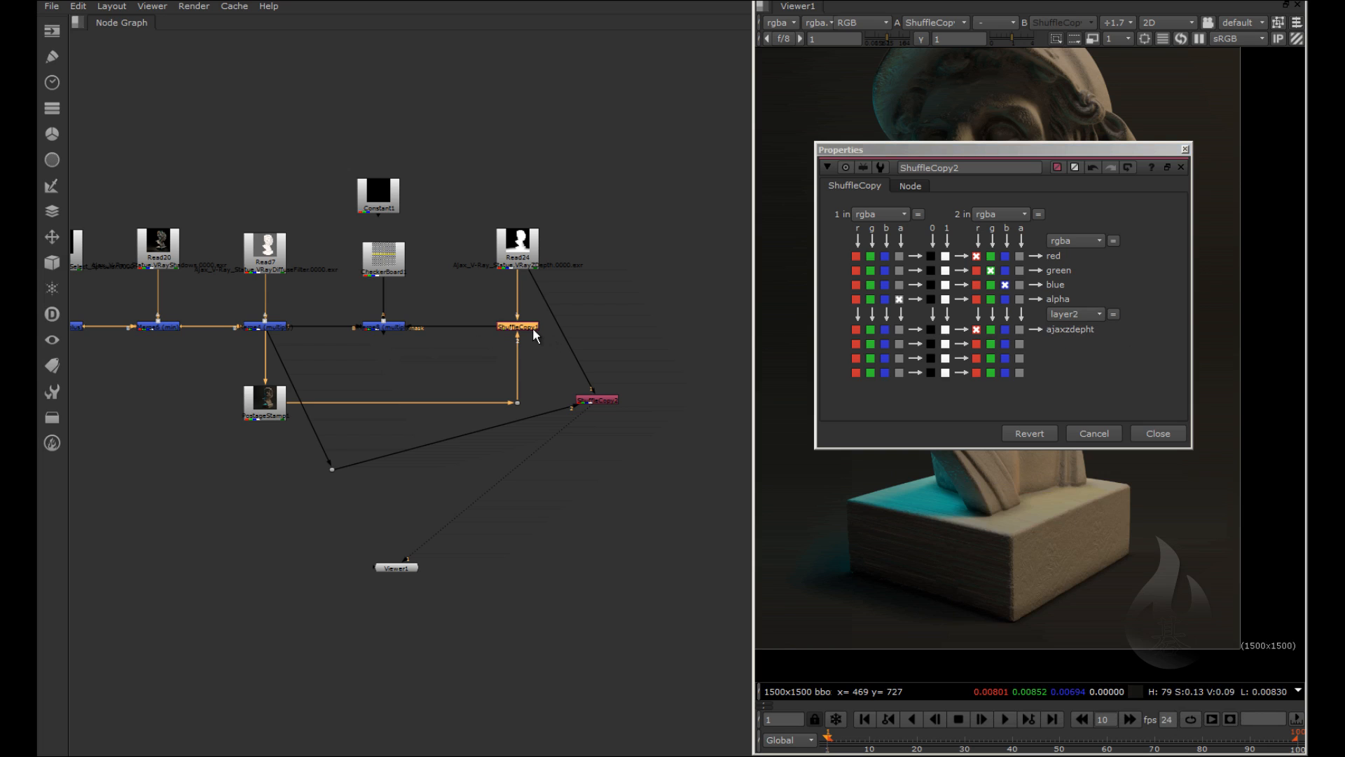
Set ShuffleCopy2's first output layer to none so it no longer passes rgba
double_click(534, 334)
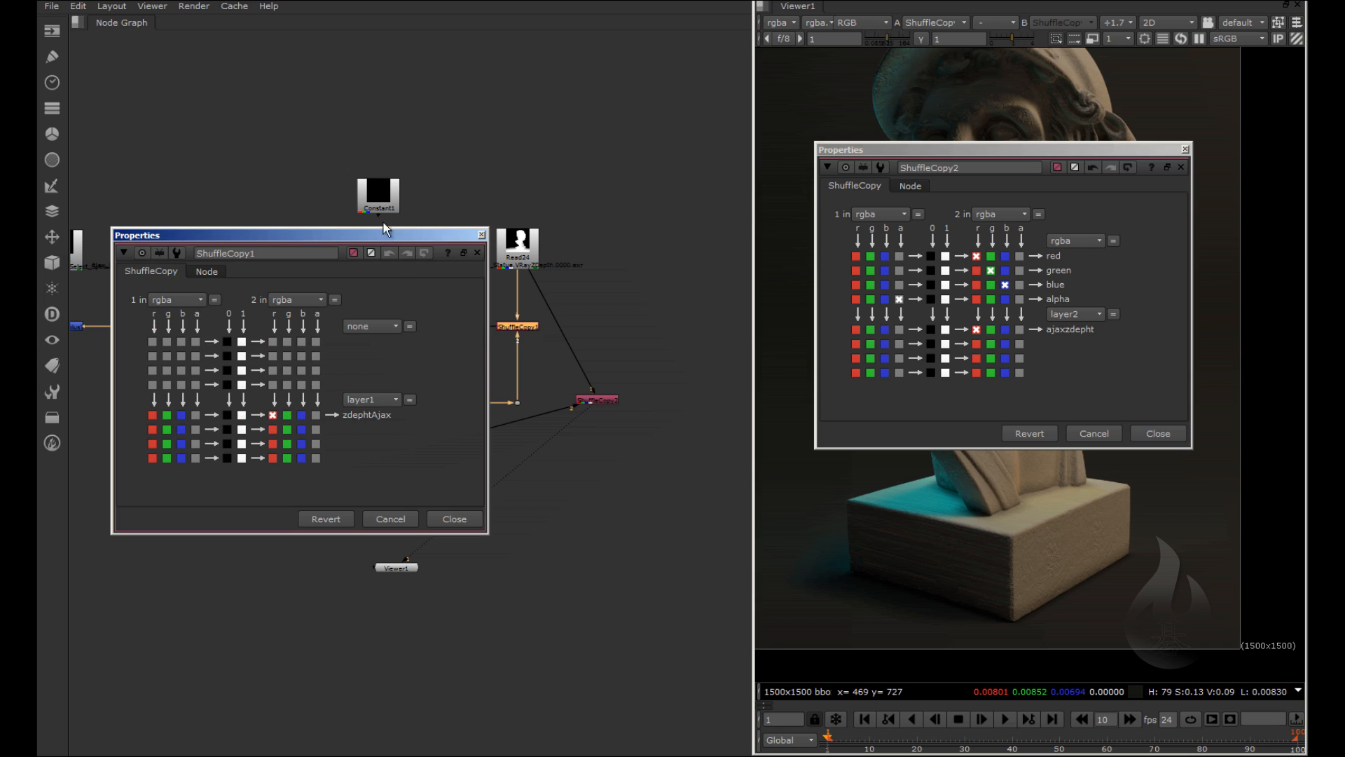
mouse_move(397, 236)
left_mouse_down()
mouse_move(676, 177)
mouse_move(617, 174)
left_mouse_up()
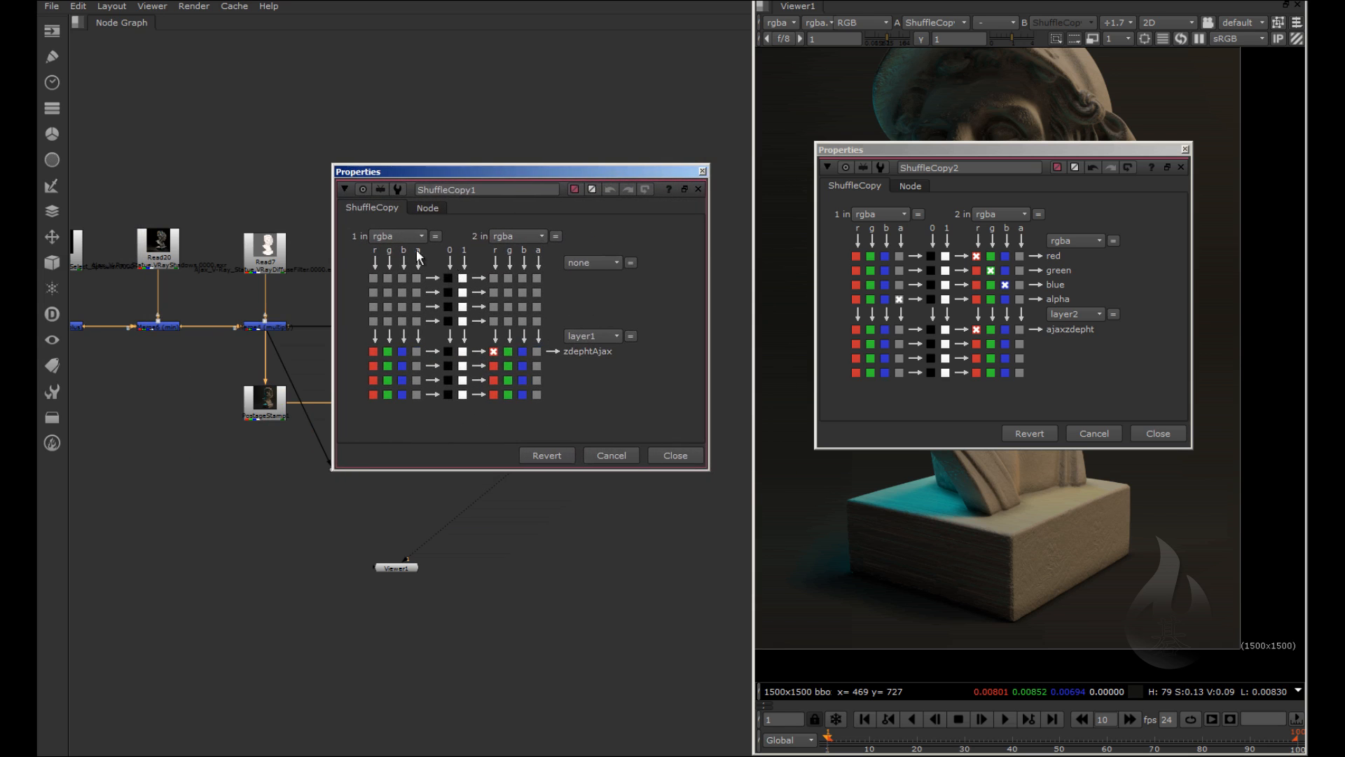
left_click(1078, 240)
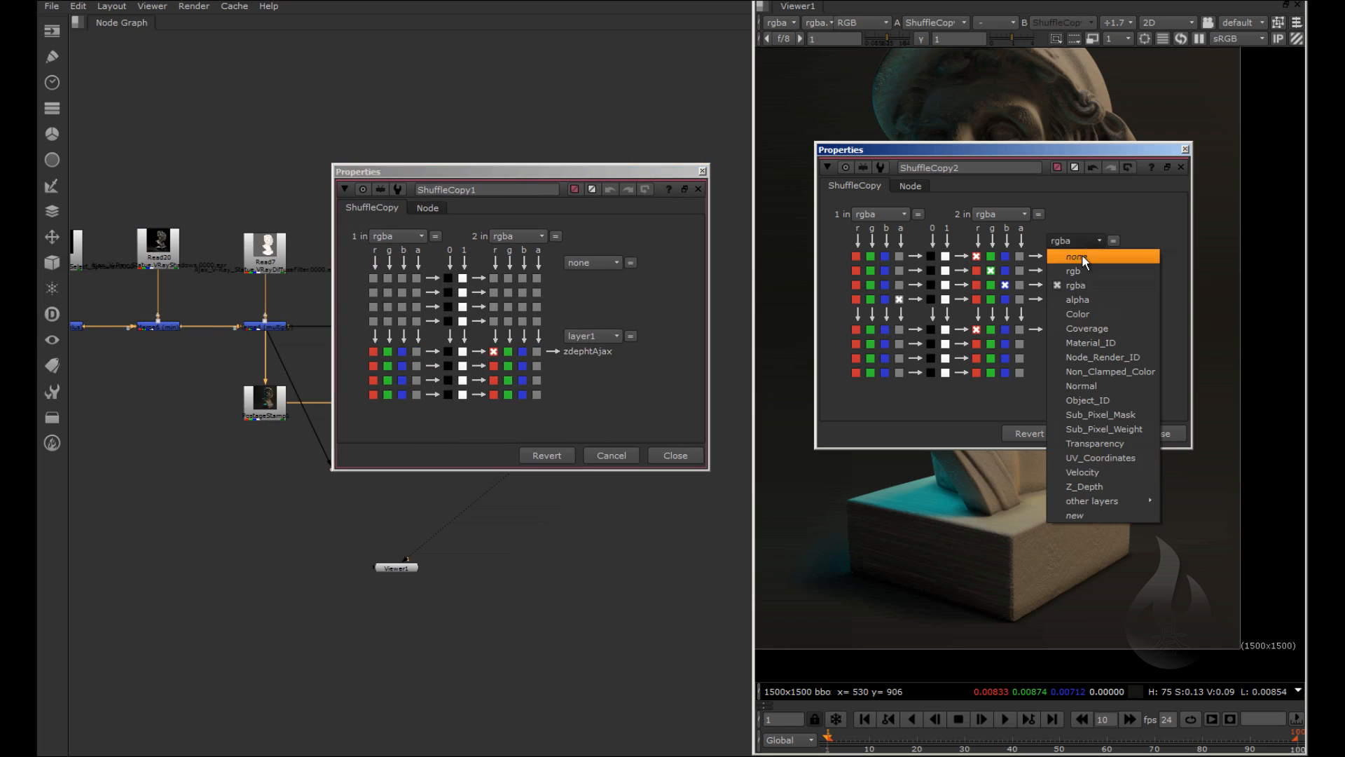
left_click(1082, 255)
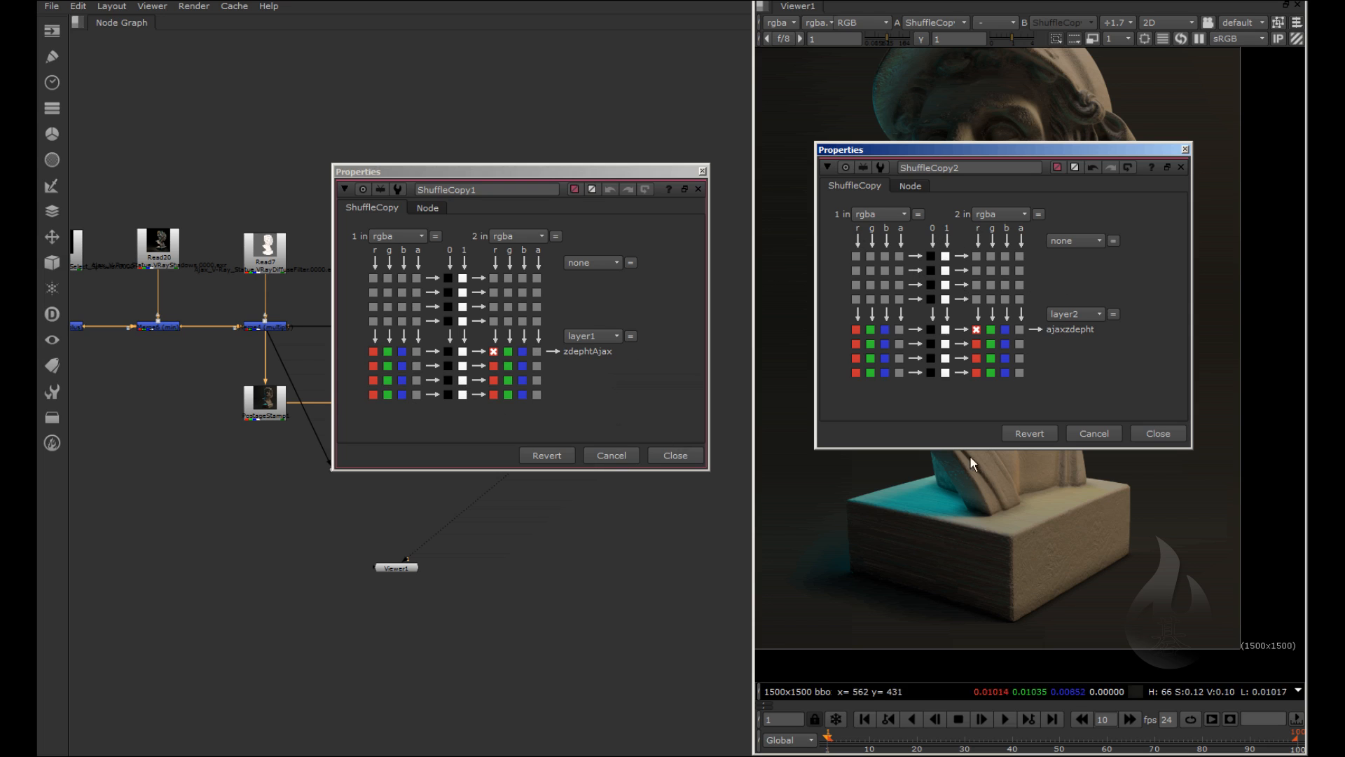
Close the ShuffleCopy2 and ShuffleCopy1 Properties panels
left_click(1154, 435)
left_click(675, 456)
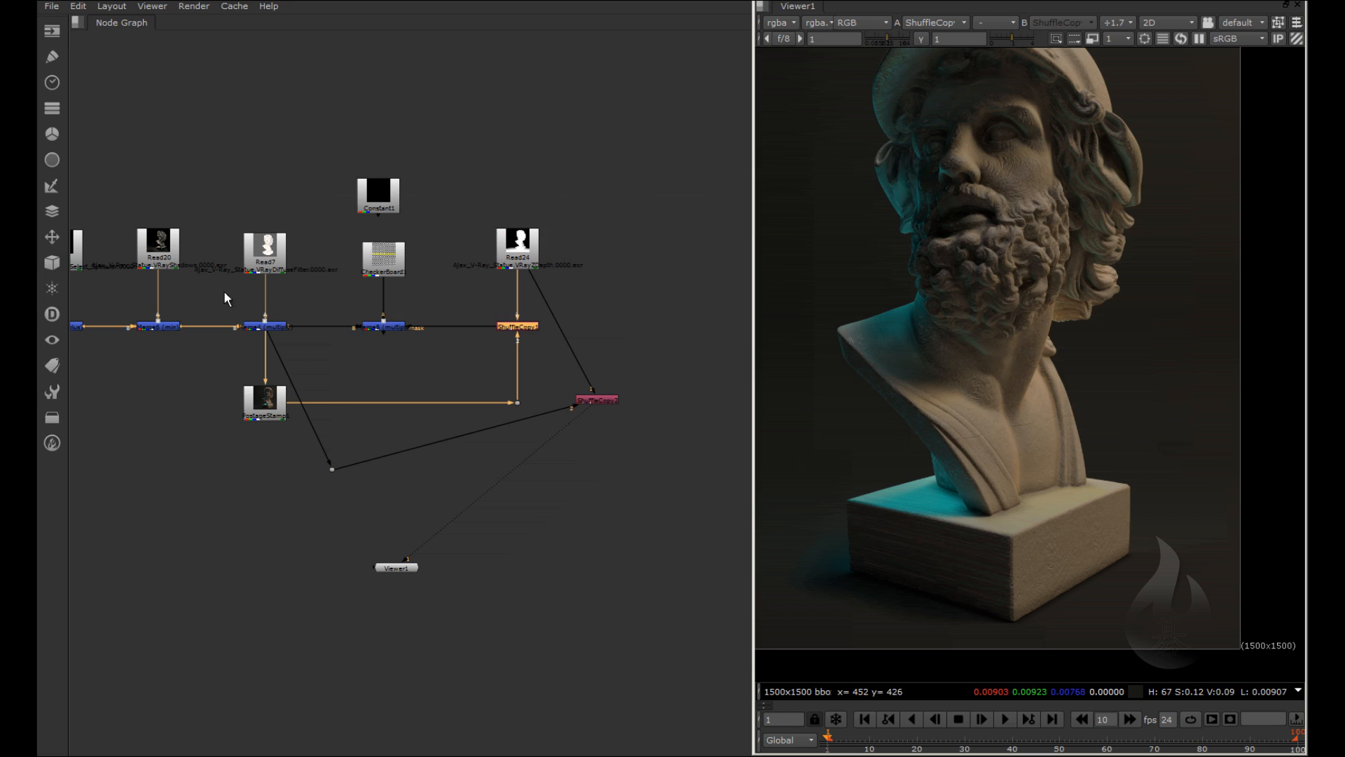
scroll(396, 325, "up", 3)
scroll(329, 330, "up", 2)
Bring up Merge8's multiply settings and show its result in the viewer
double_click(327, 331)
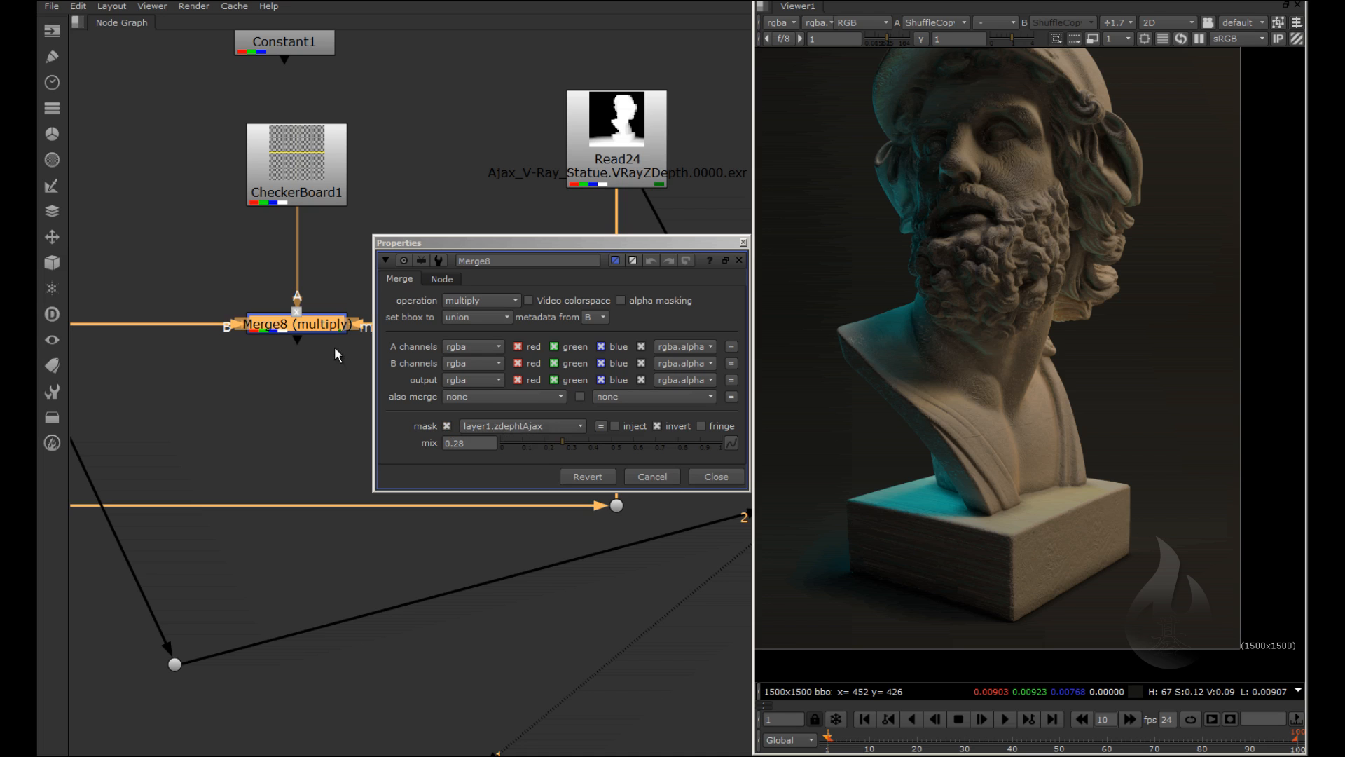
key("1")
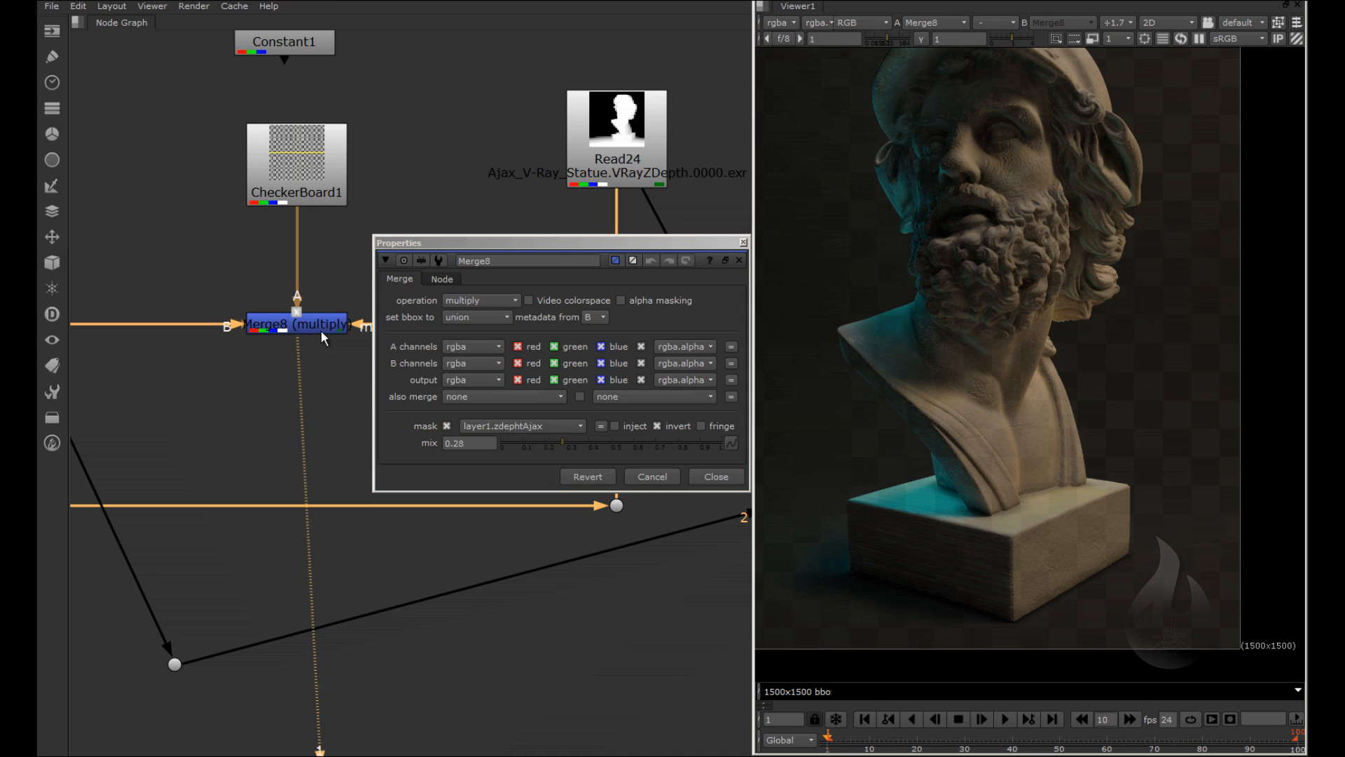
scroll(1068, 394, "up", 3)
scroll(1068, 392, "up", 2)
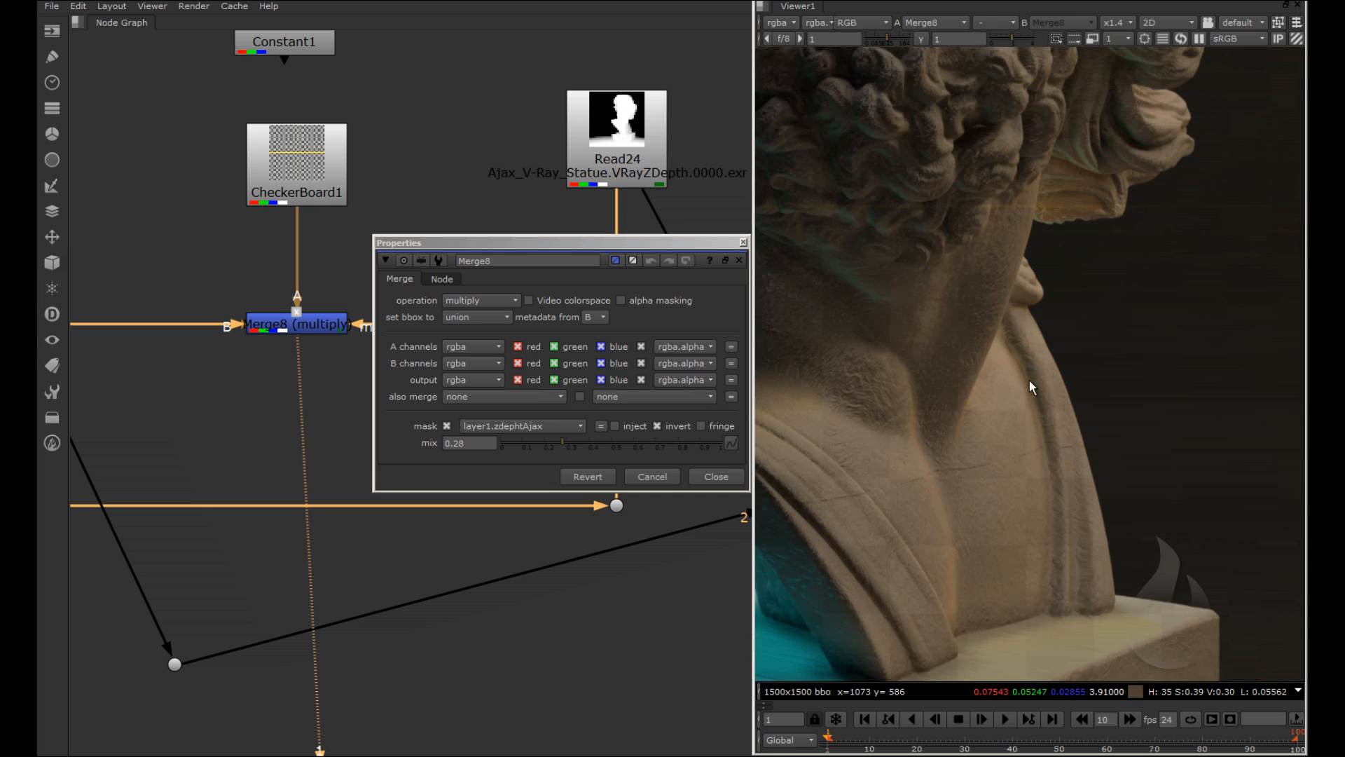
scroll(1101, 391, "down", 2)
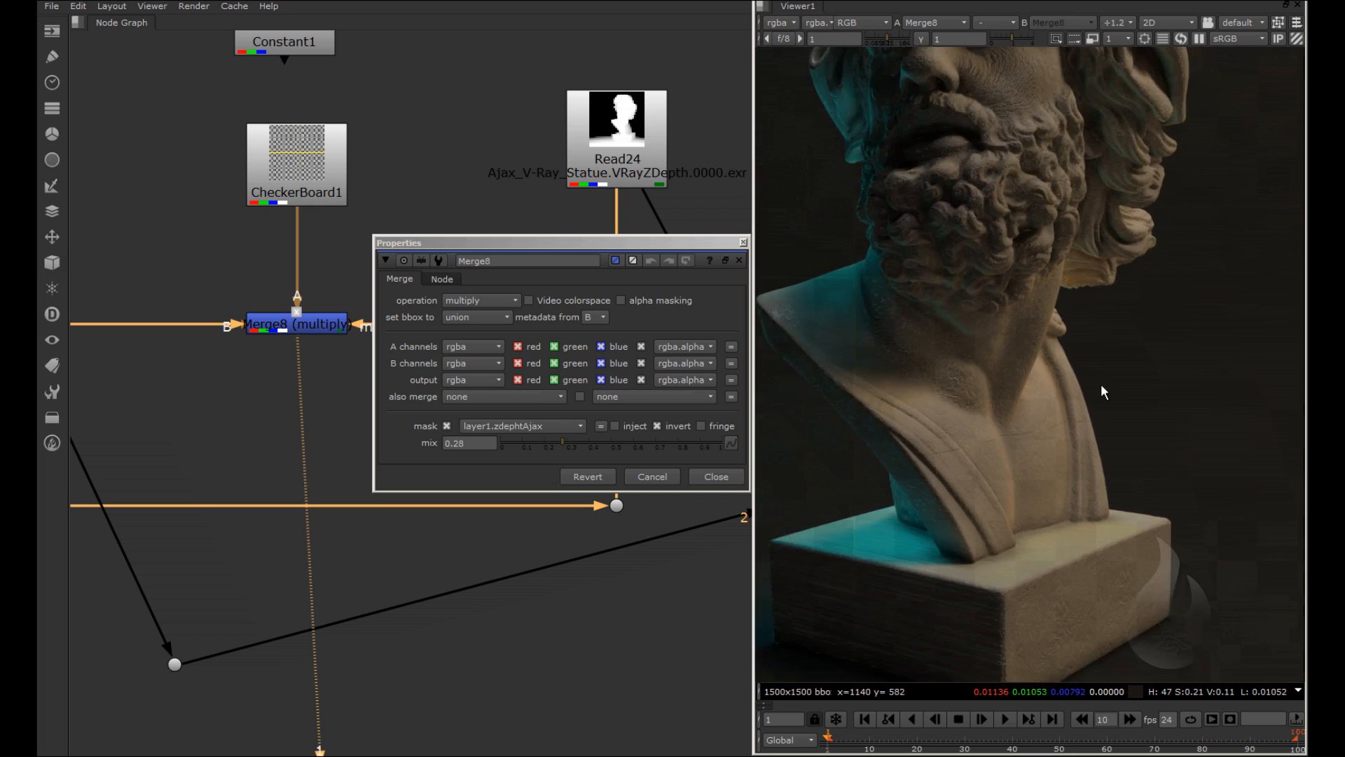
scroll(1102, 391, "down", 2)
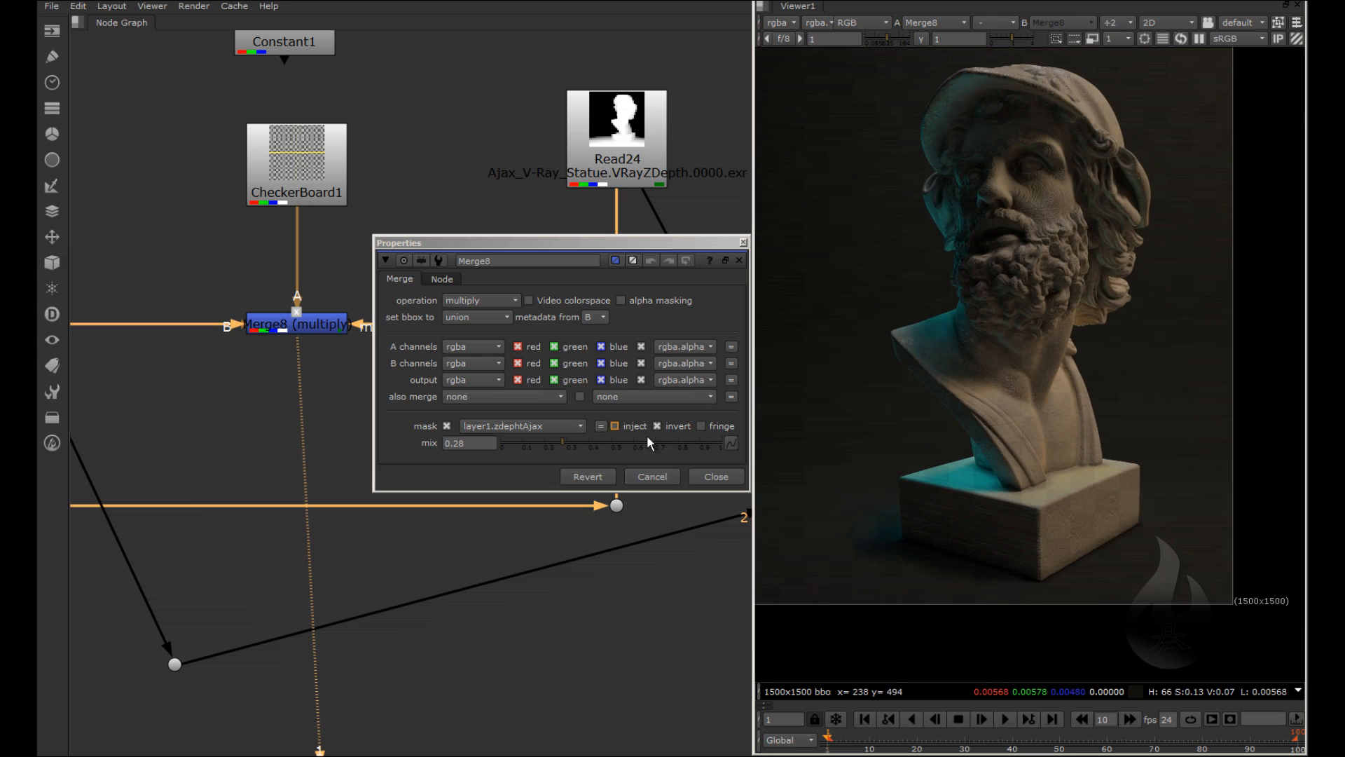
Move CheckerBoard1 aside and rewire Merge8's A input to Constant1
left_click_drag(296, 167, 553, 72)
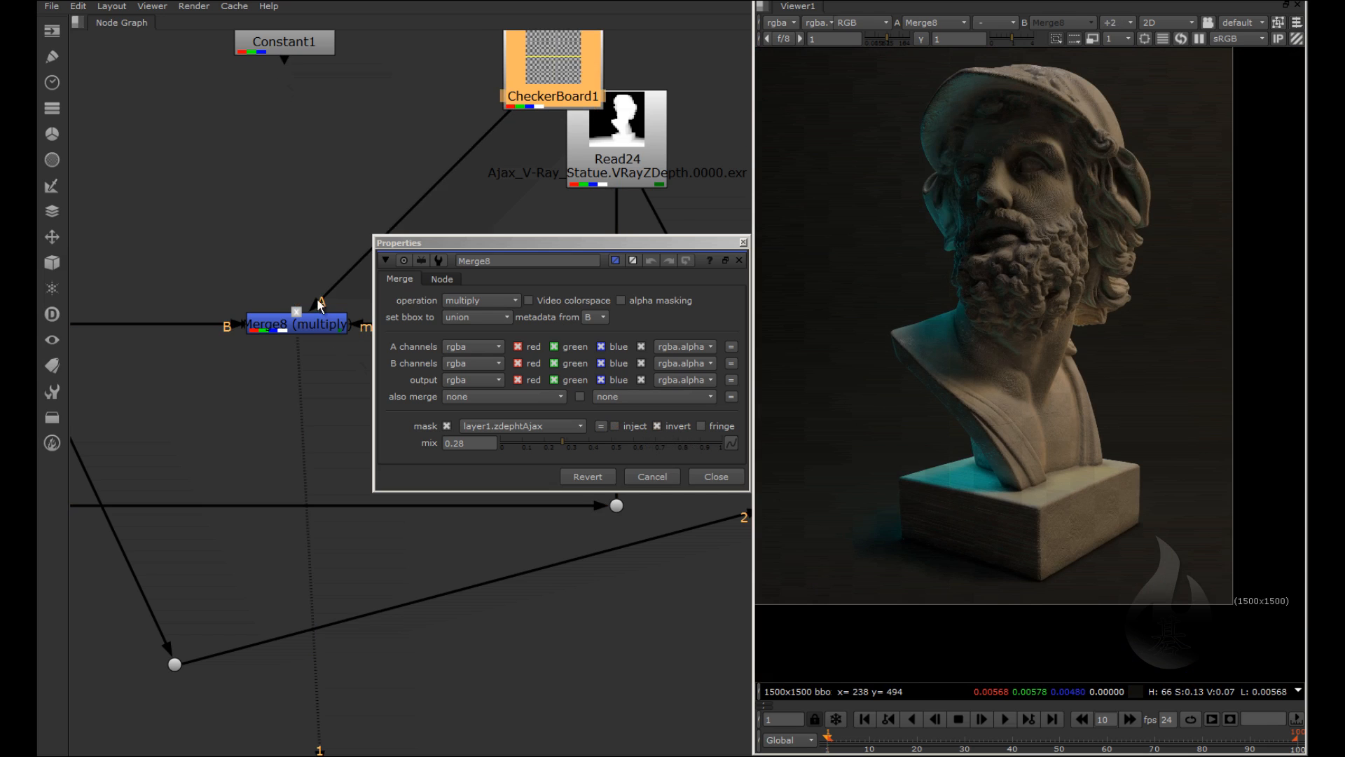
mouse_move(318, 299)
left_mouse_down()
mouse_move(276, 42)
mouse_move(306, 55)
left_mouse_up()
left_click(315, 56)
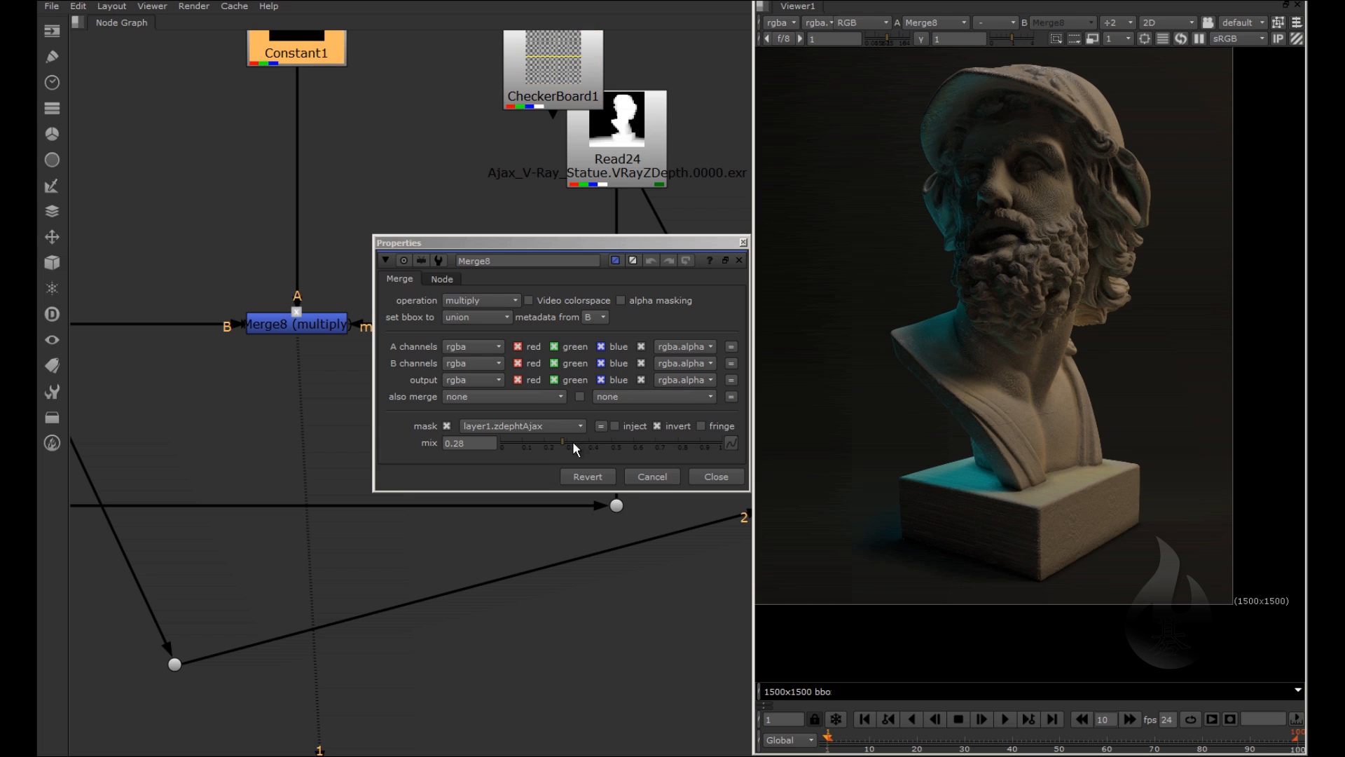
left_click_drag(572, 447, 764, 446)
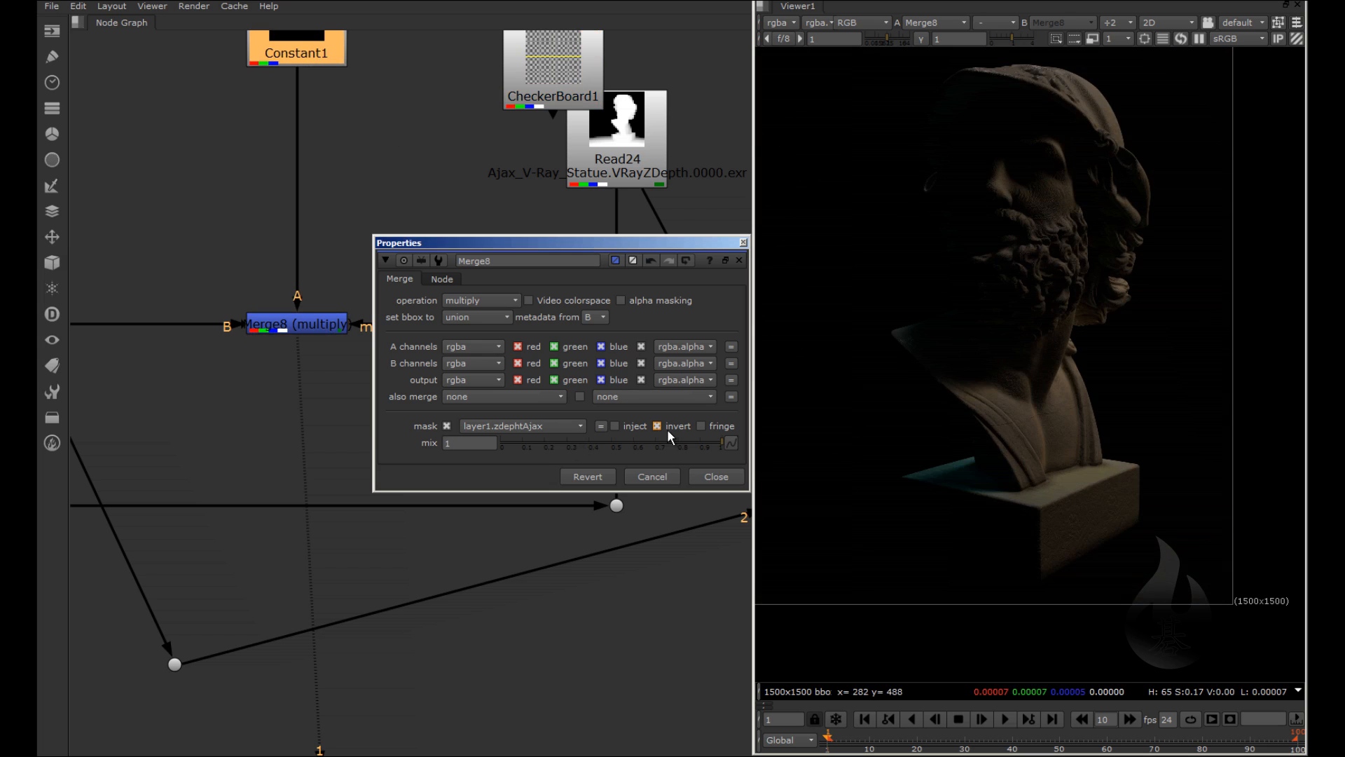
left_click(659, 430)
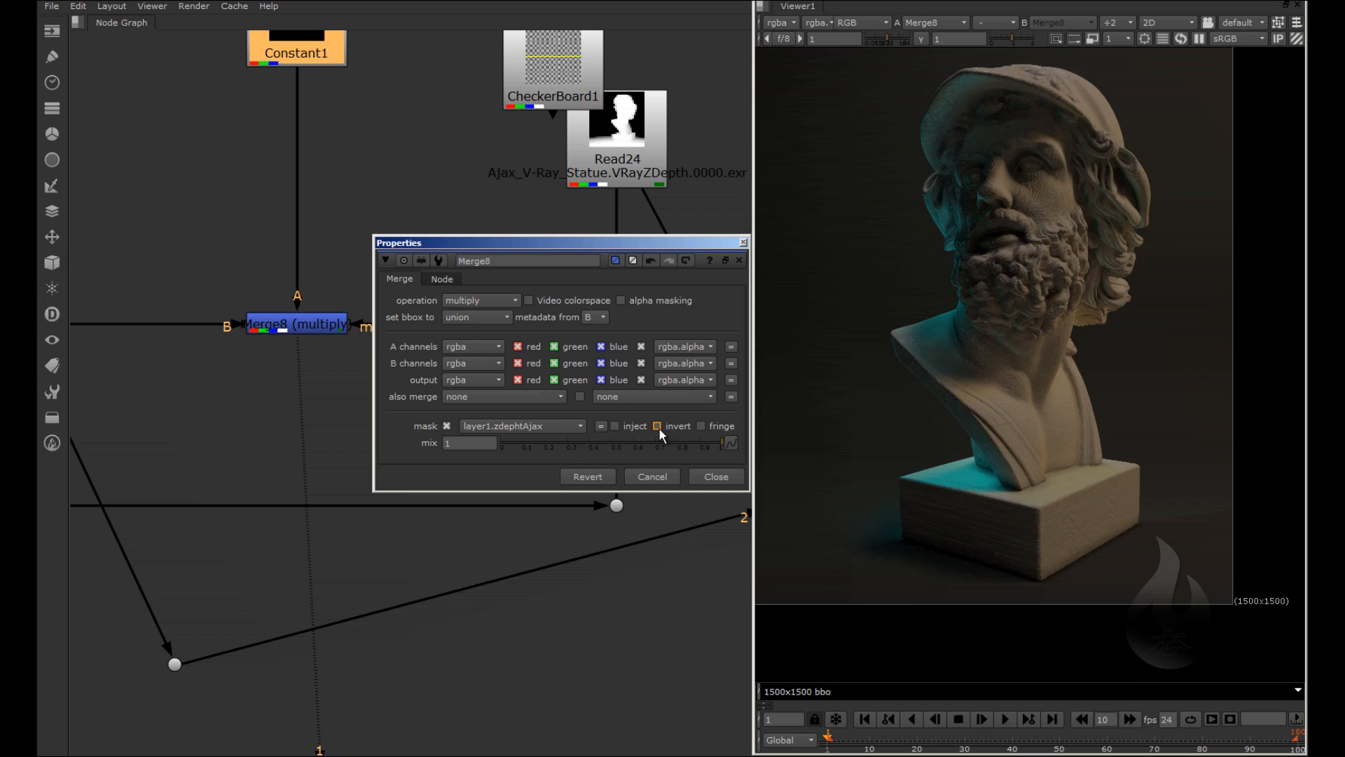
left_click(659, 429)
left_click(656, 426)
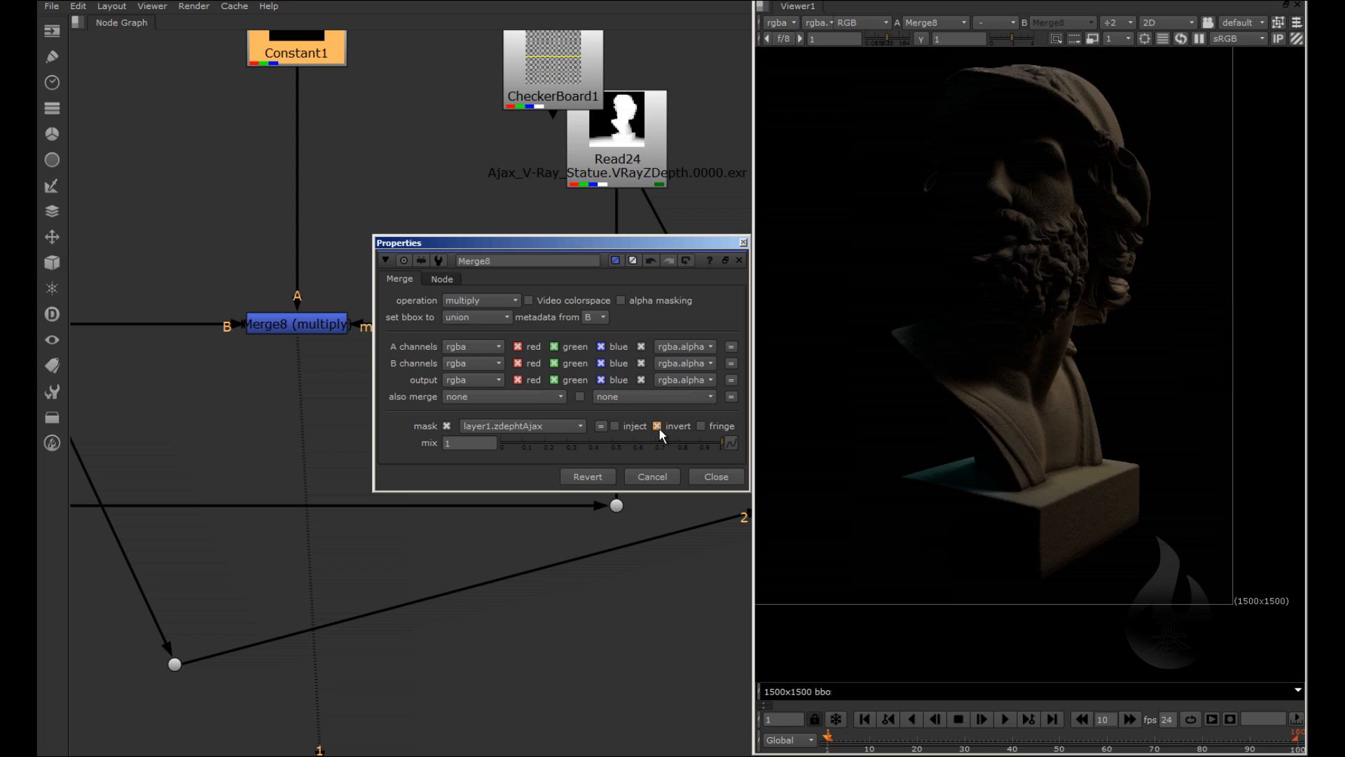
left_click(660, 429)
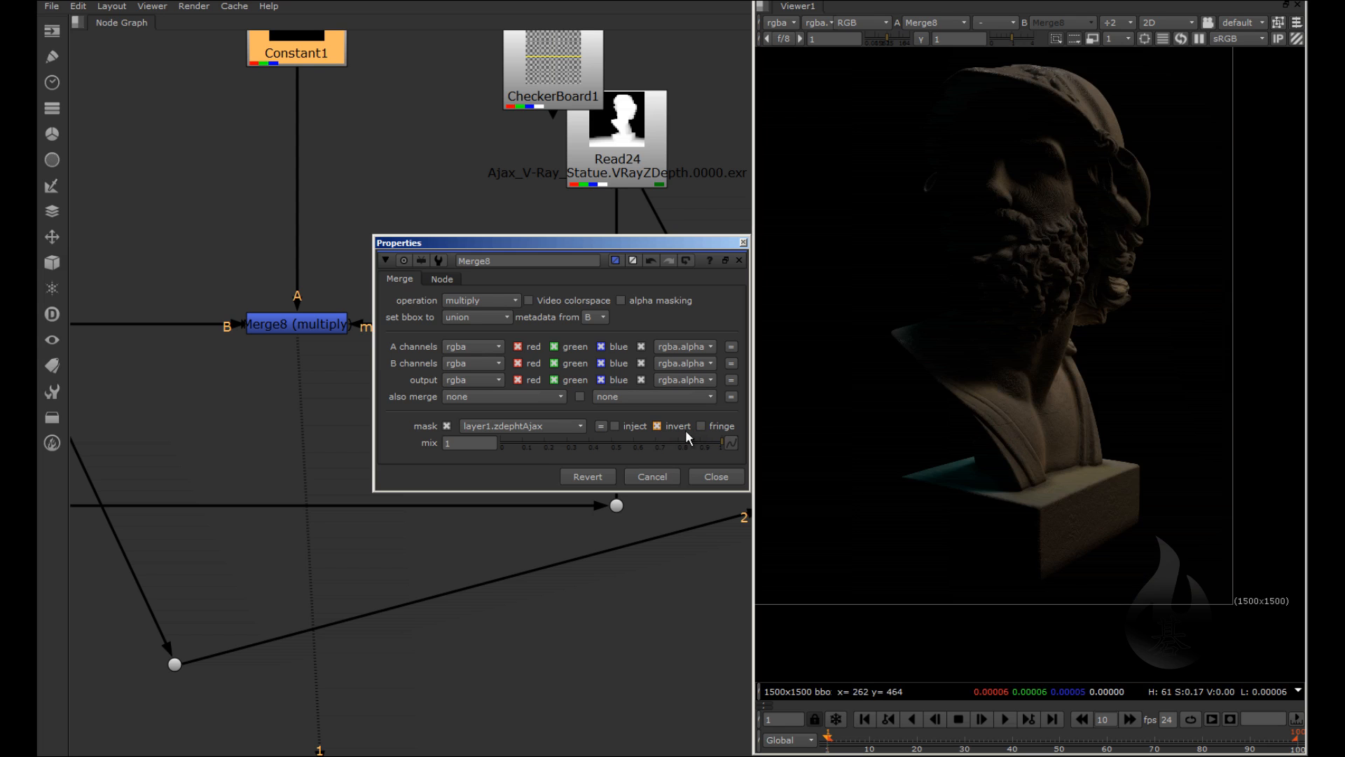
scroll(1114, 345, "down", 2)
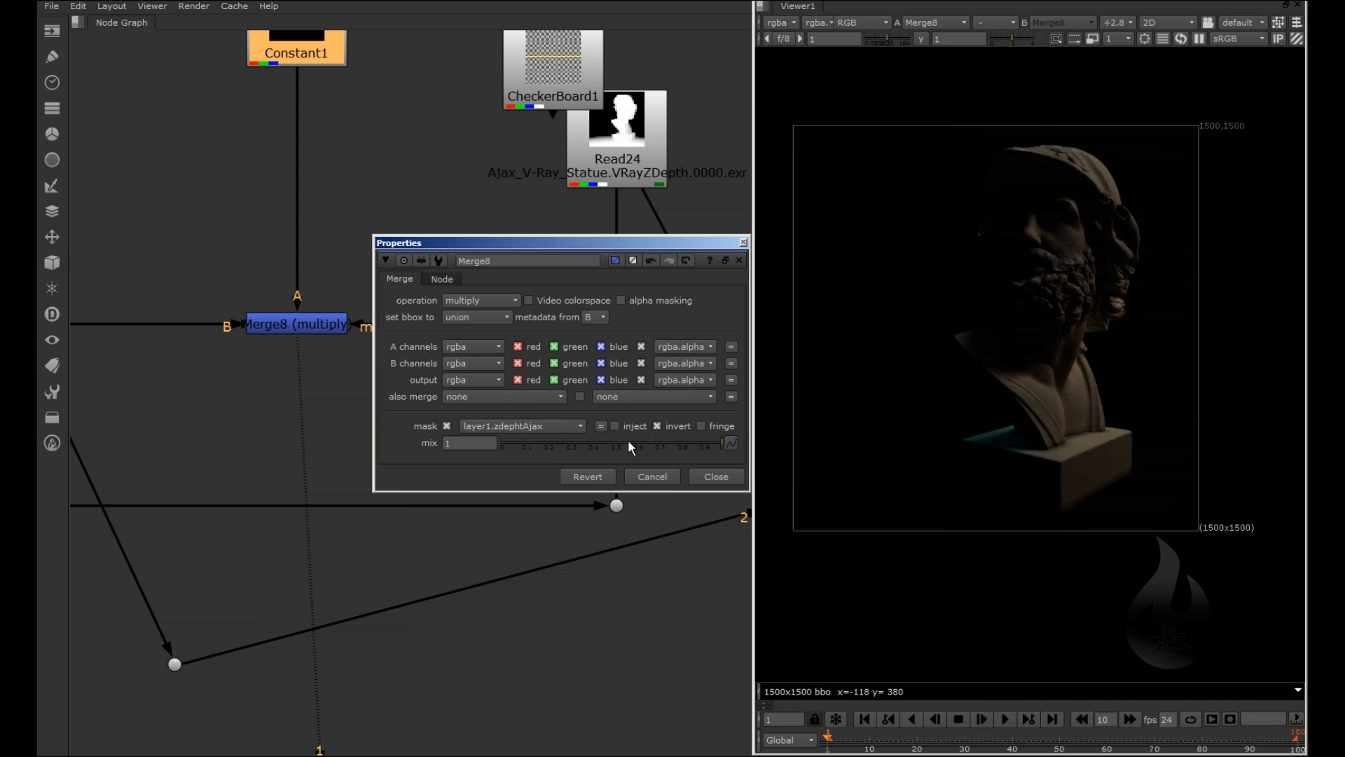
left_click(486, 448)
type("0.")
type("28")
key("Return")
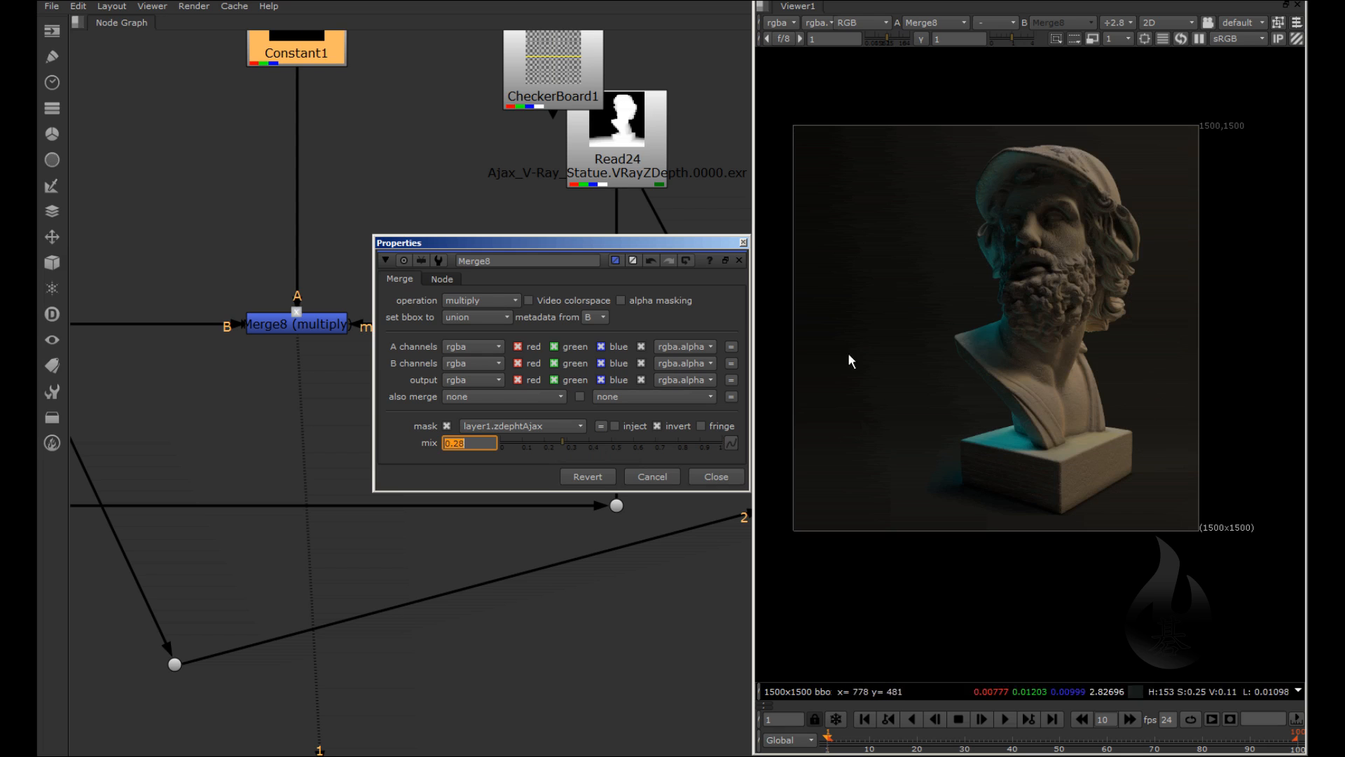
left_click_drag(692, 245, 595, 249)
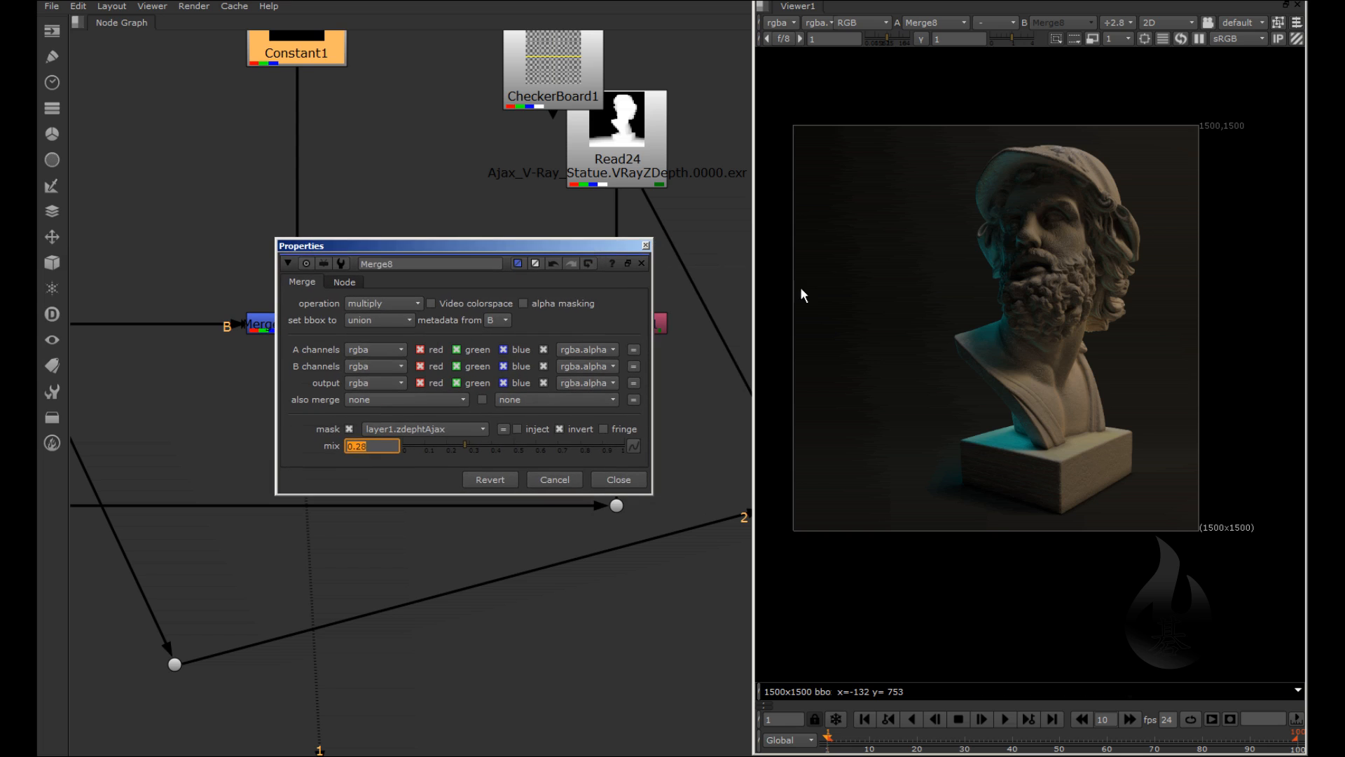